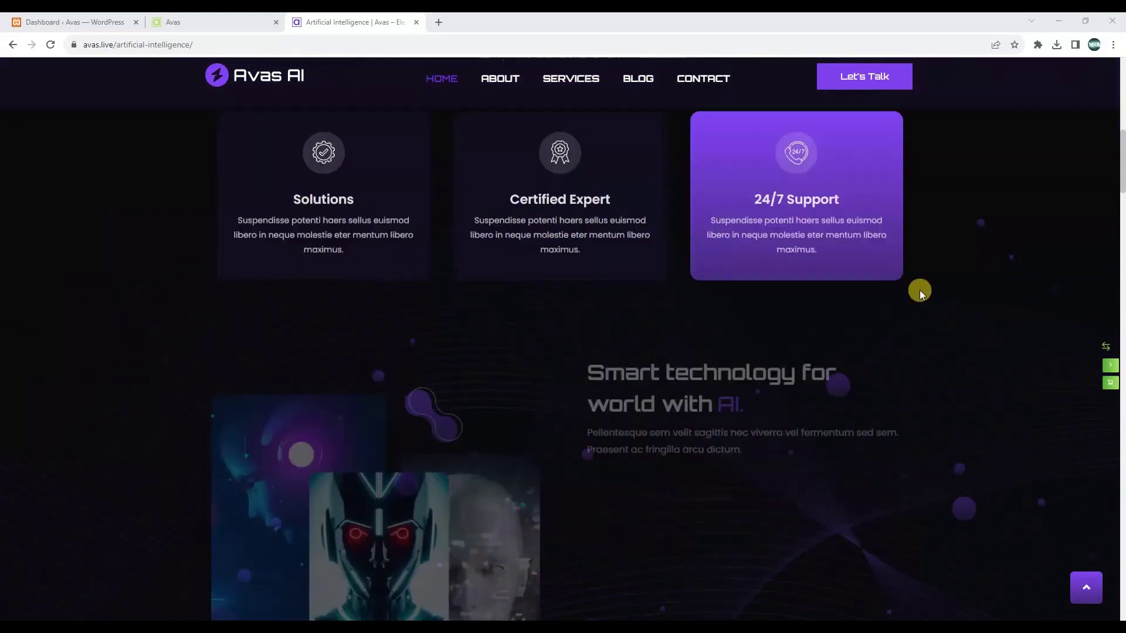
- Scroll through the live Avas AI demo page and return to its top
drag(1121, 185, 1118, 611)
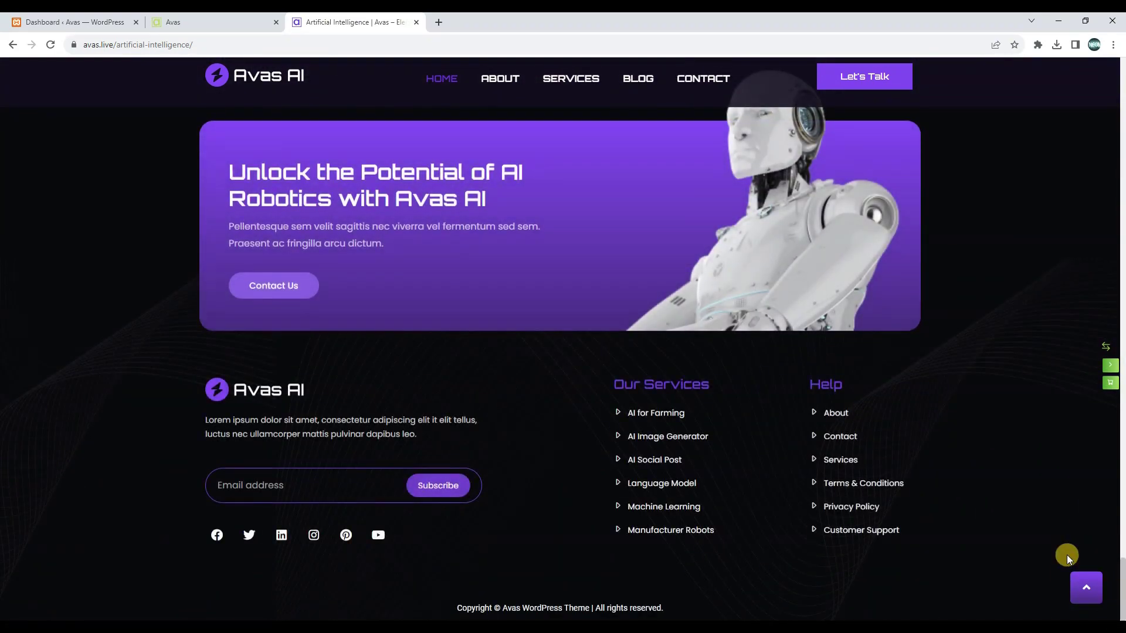
click(1069, 586)
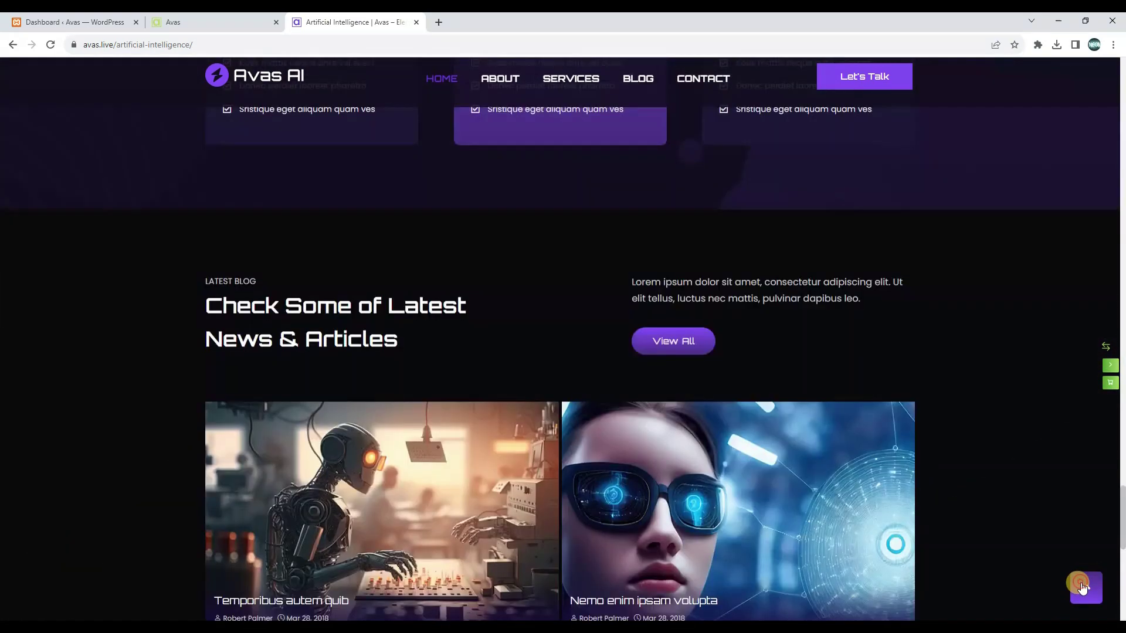
- From the local site's dashboard, open Avas Import Demo and filter to the AI demos to find Artificial Intelligence
click(215, 22)
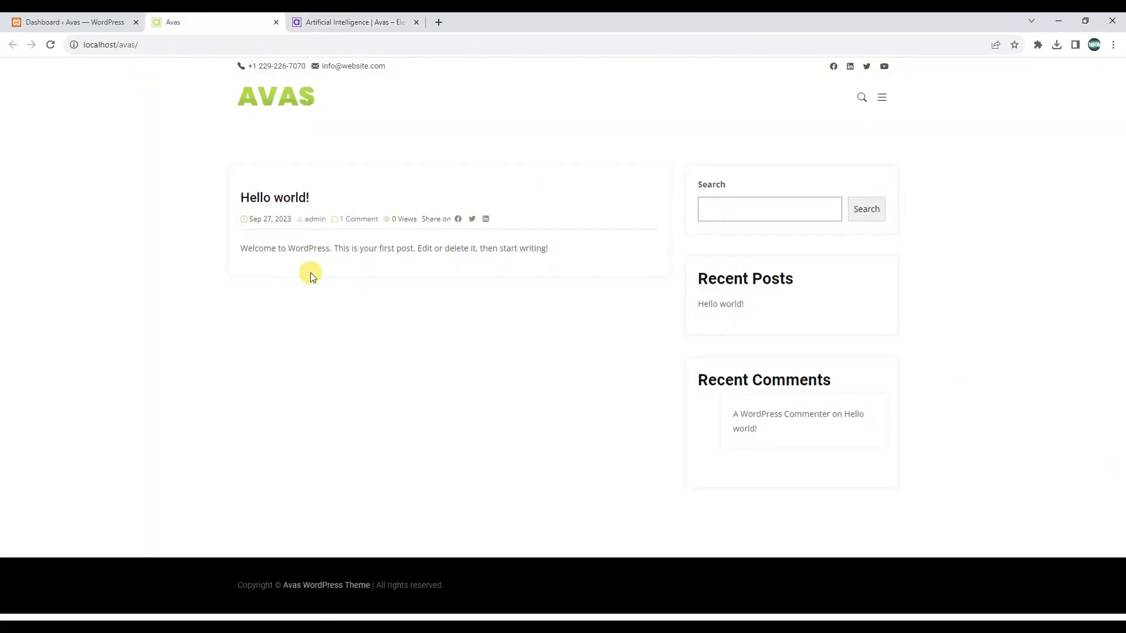
click(76, 22)
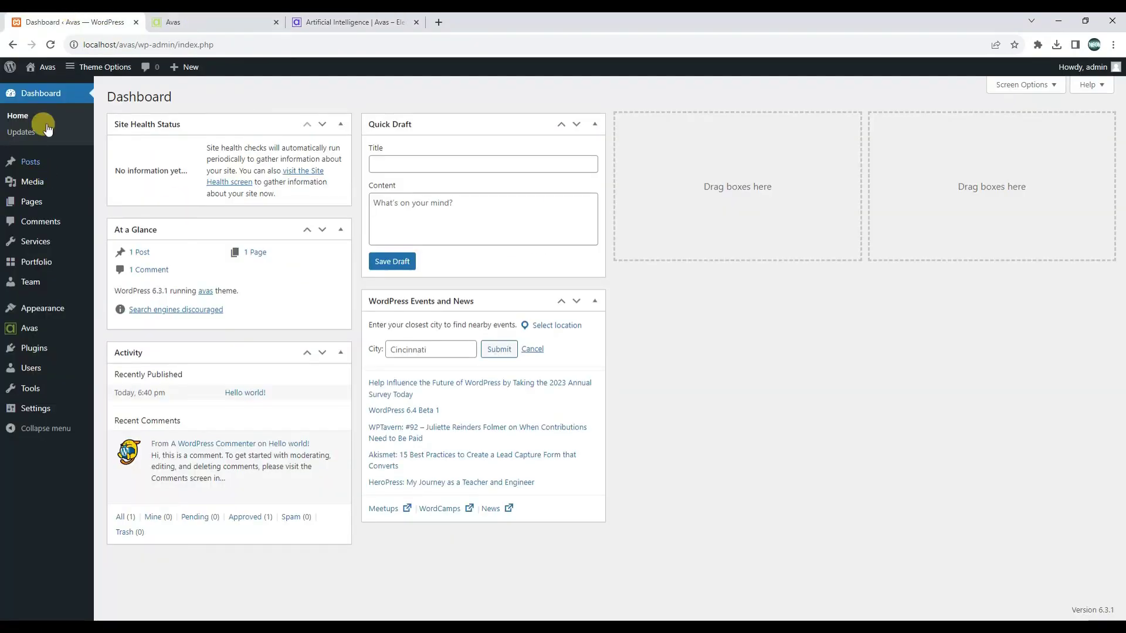
mouse_move(29, 328)
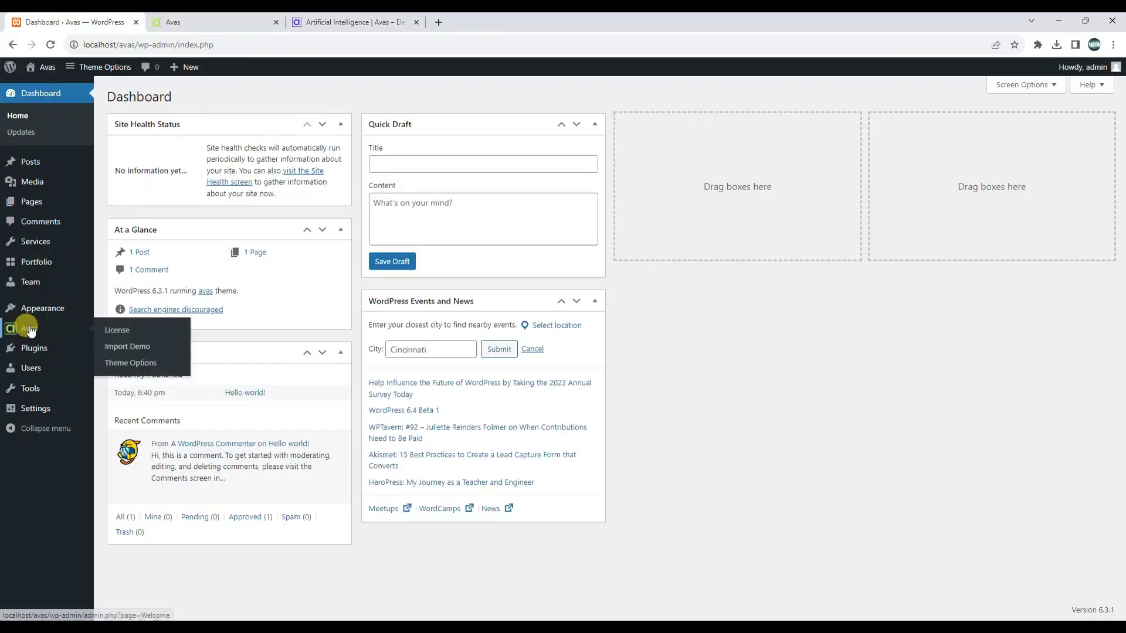
click(138, 352)
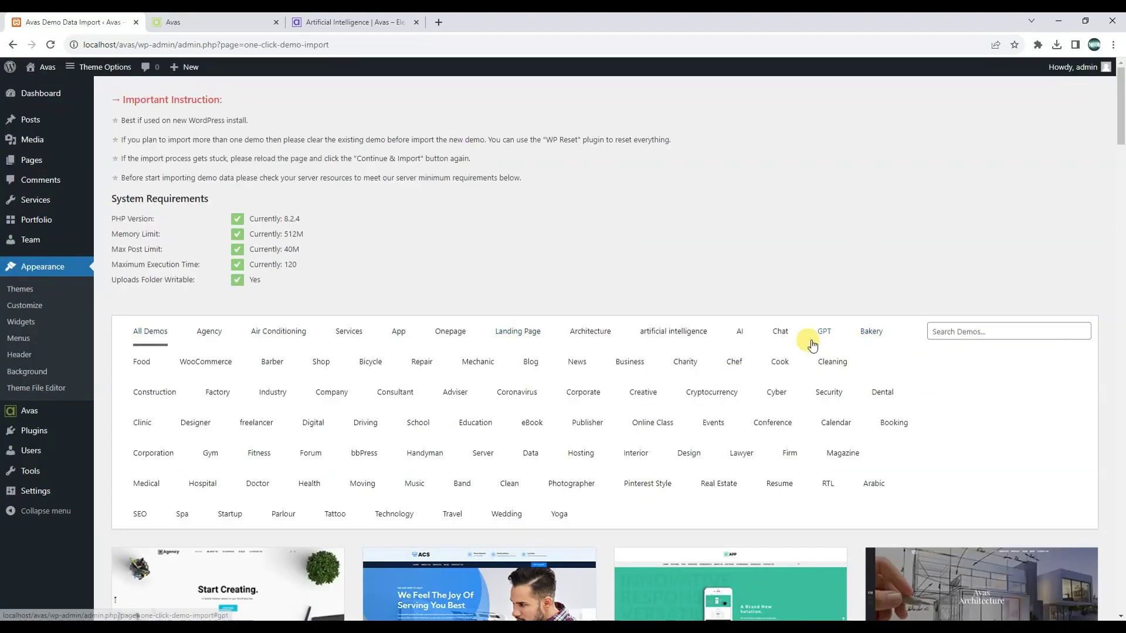
click(739, 331)
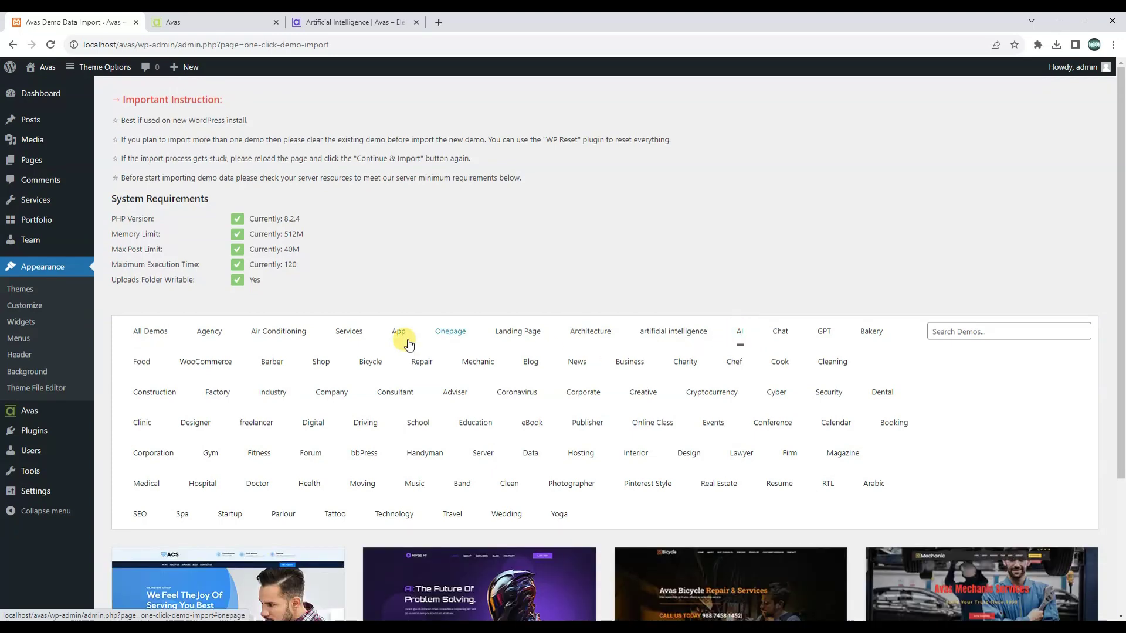
scroll(434, 331, down, 3)
mouse_move(503, 522)
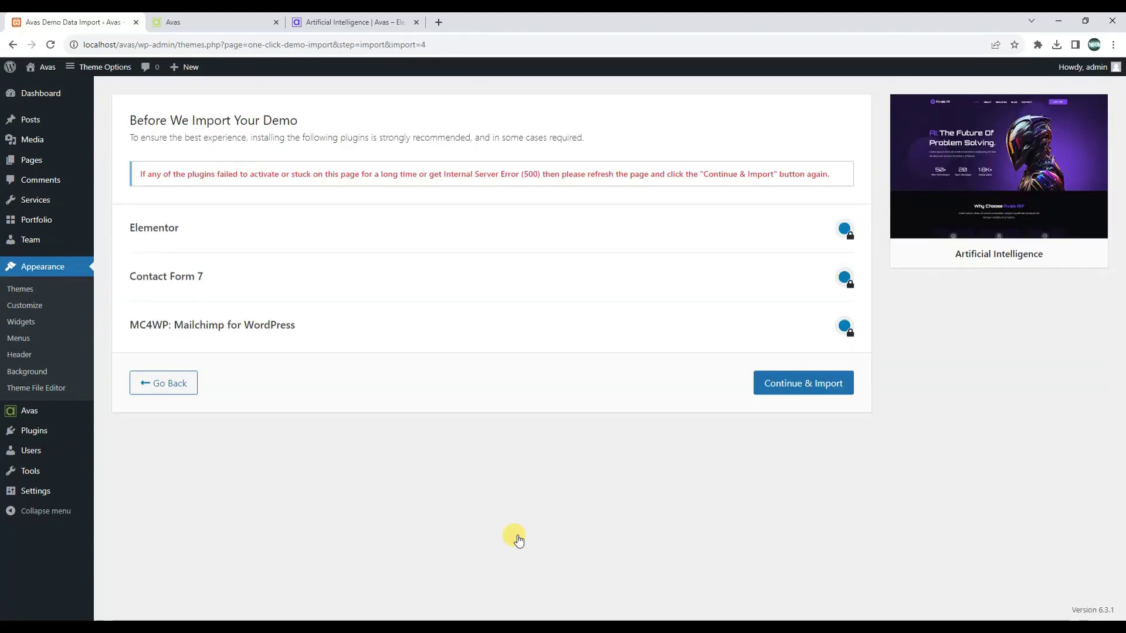
- Install Elementor, Contact Form 7 and MC4WP and run the Artificial Intelligence demo import
click(796, 382)
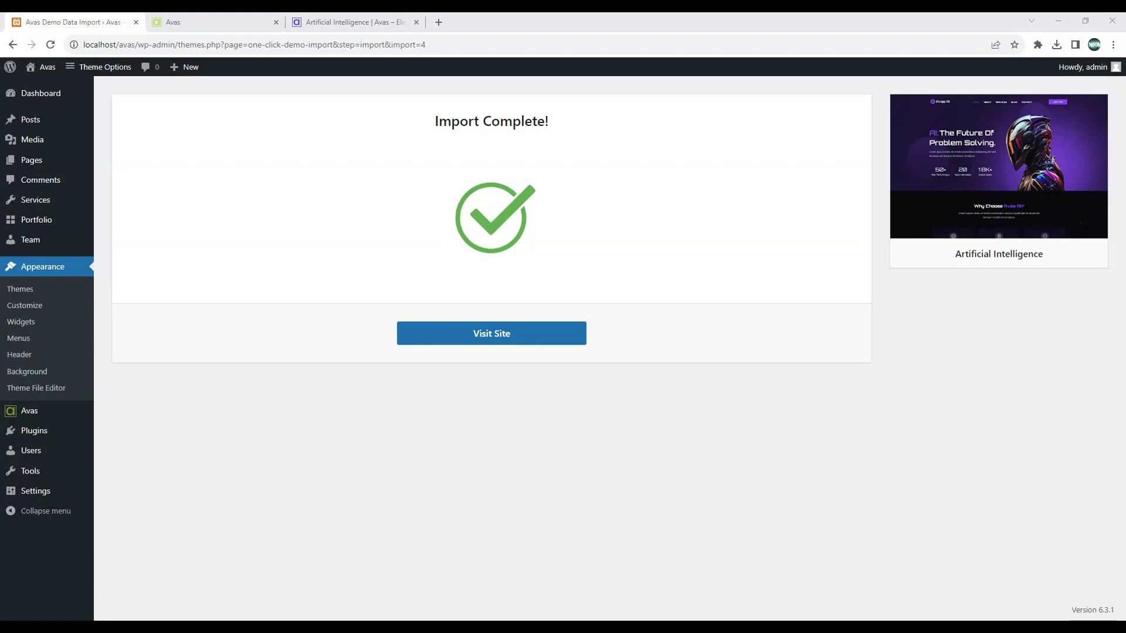
- Scroll the imported local front page, compare it with avas.live, then go back to the admin
click(173, 22)
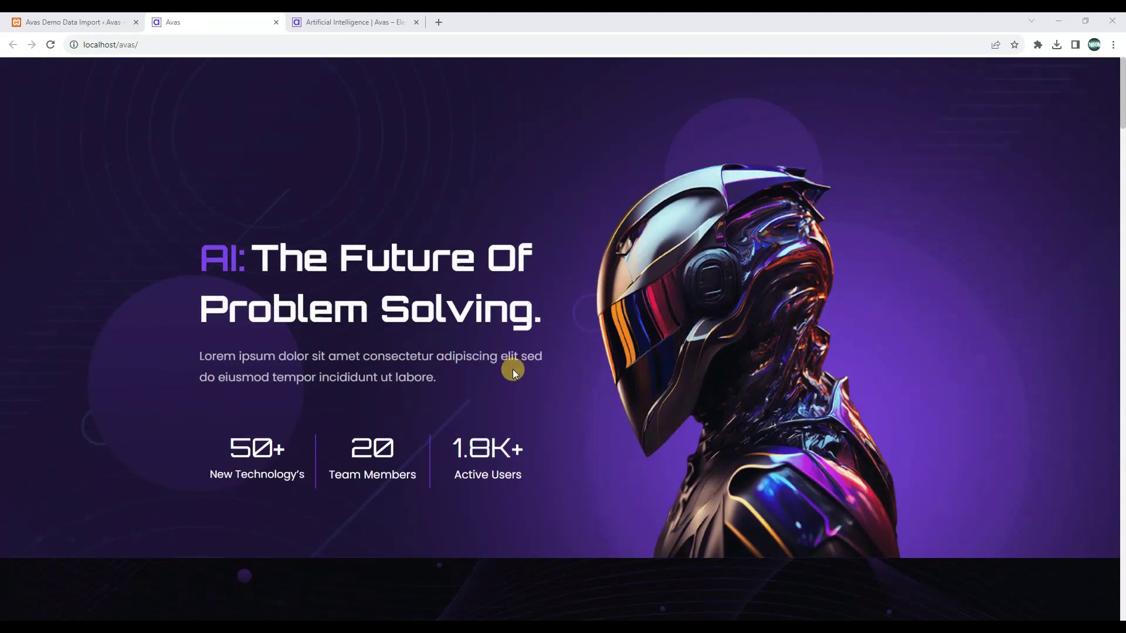
scroll(468, 369, down, 7)
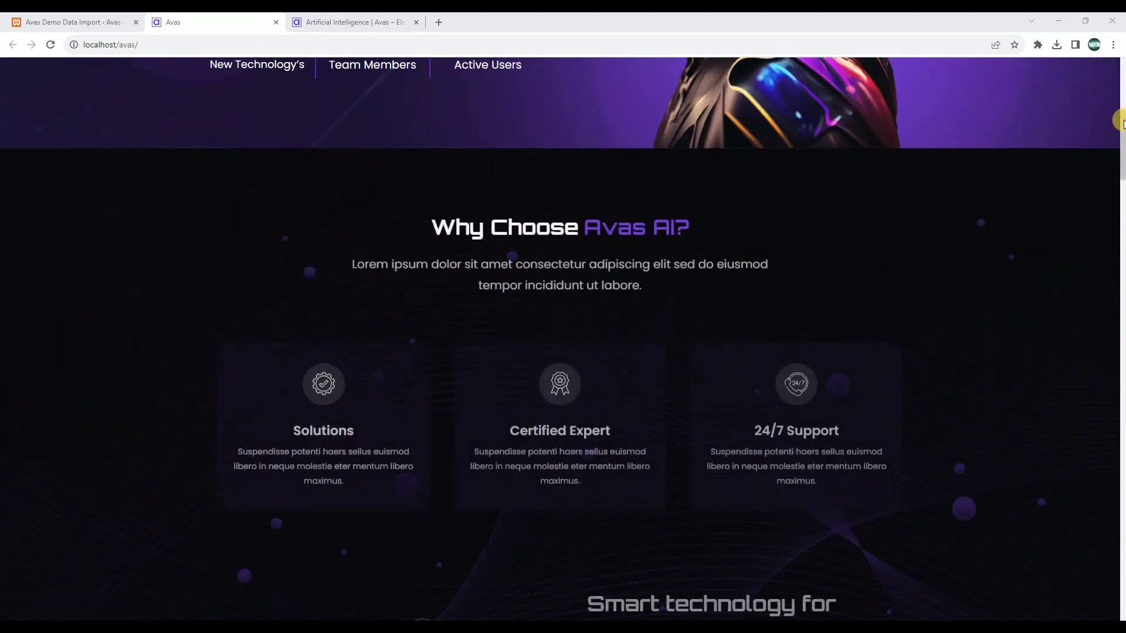
drag(1123, 122, 999, 62)
click(328, 22)
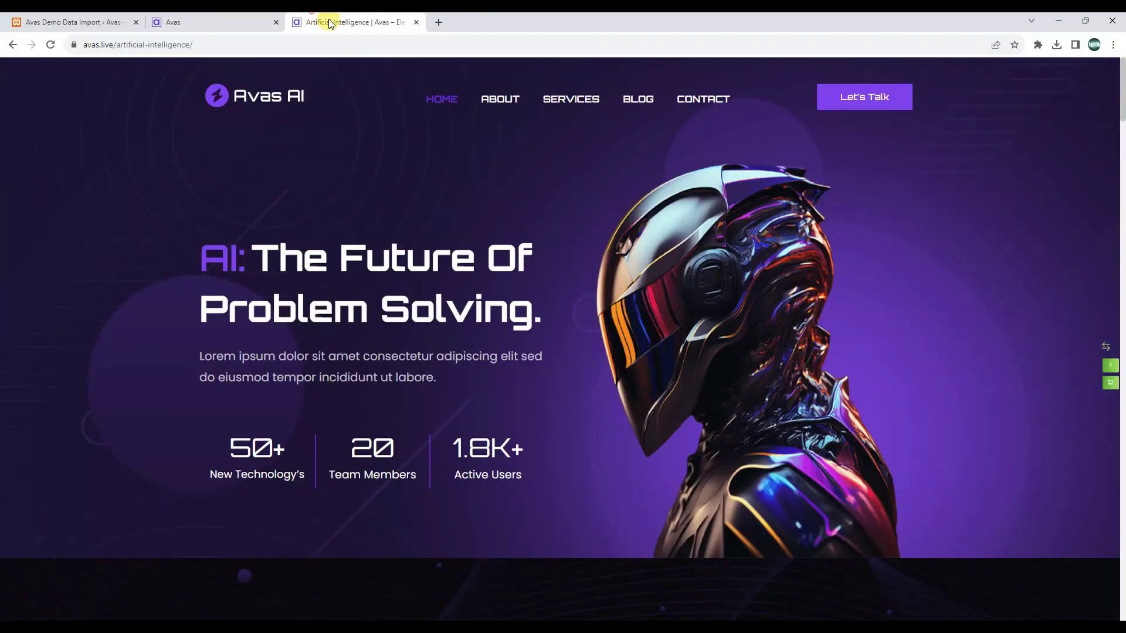
click(181, 18)
click(76, 21)
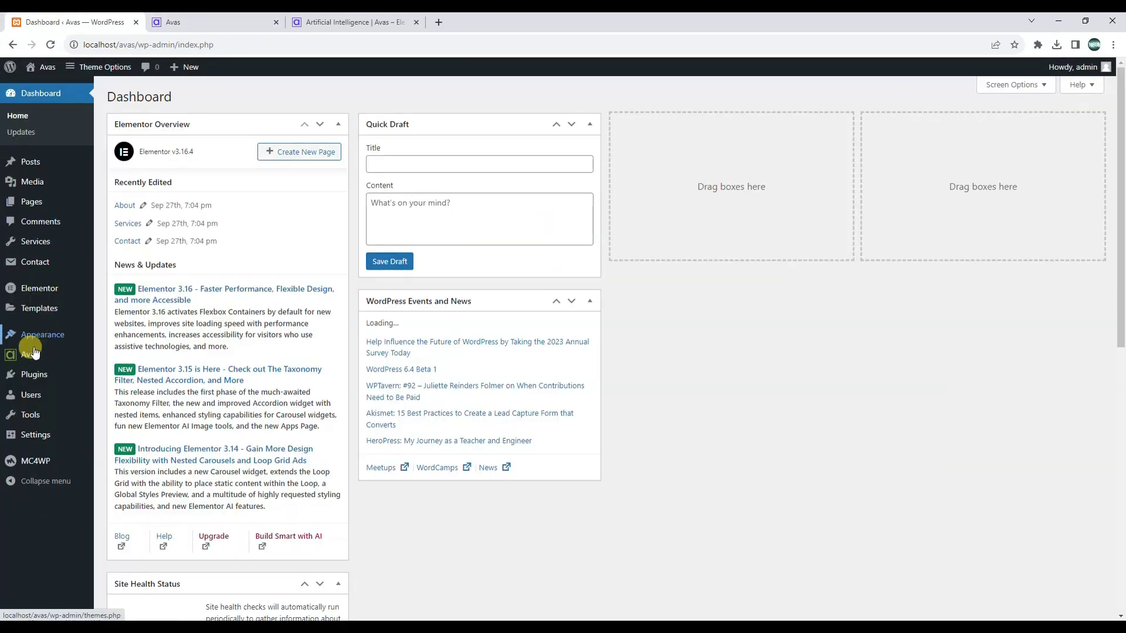
- In Avas Theme Builder, give the Header template an Entire Site display condition and save
mouse_move(26, 354)
click(133, 408)
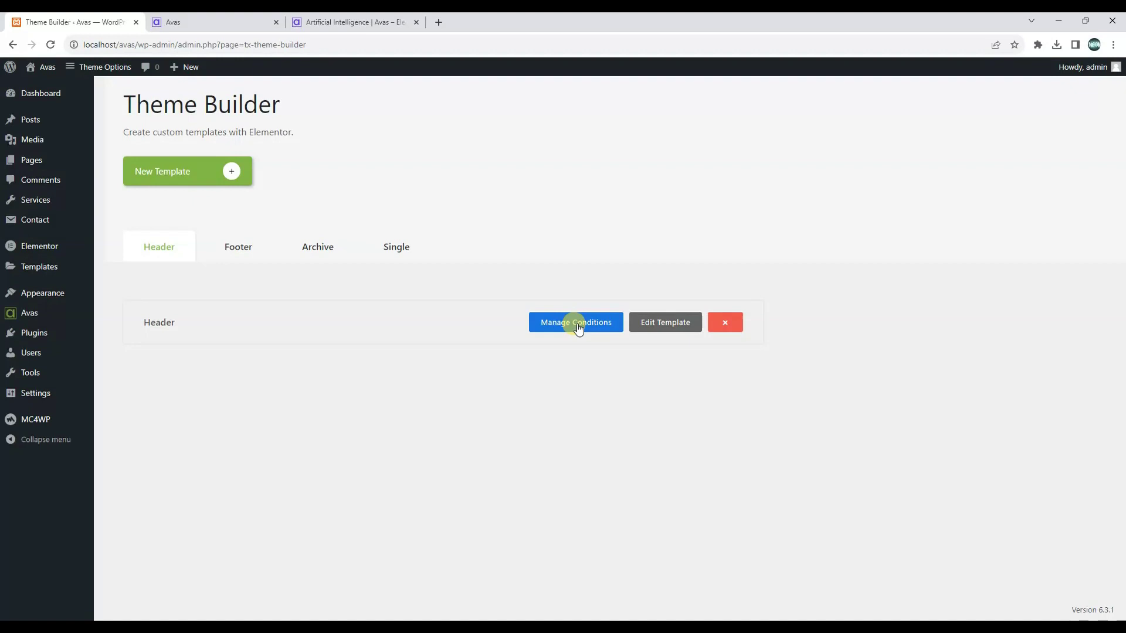
click(578, 328)
click(566, 369)
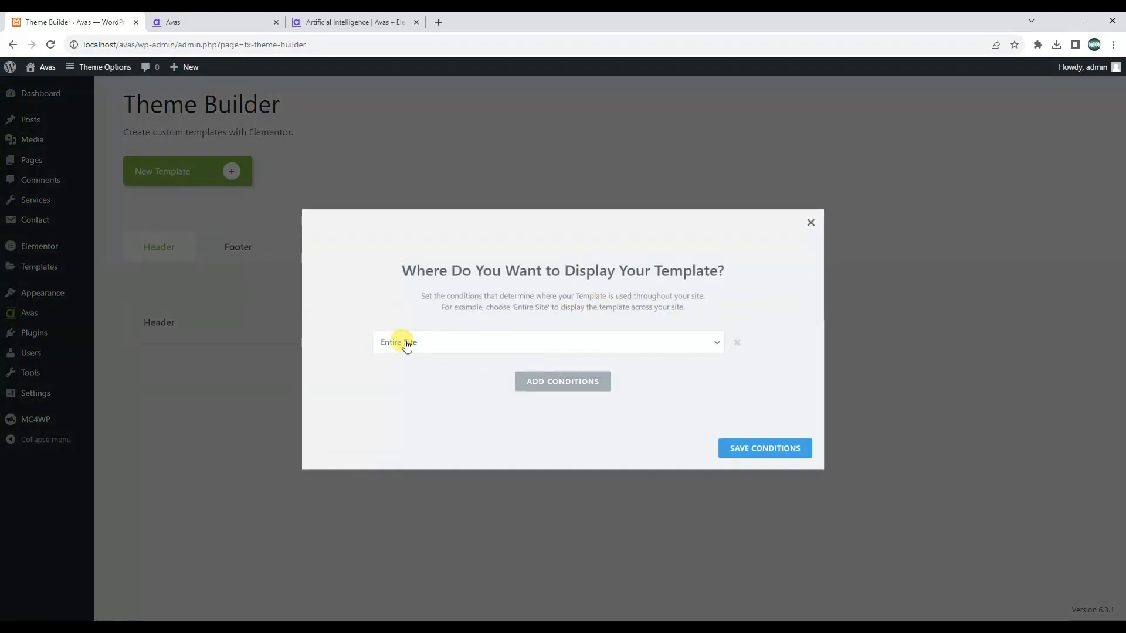
click(454, 344)
click(436, 349)
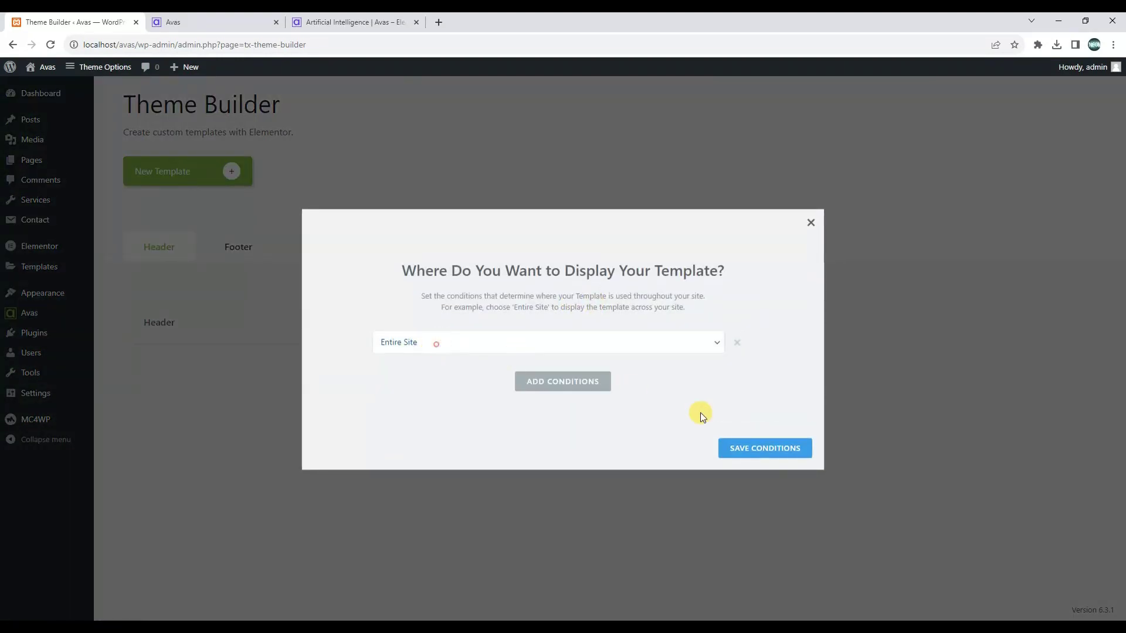
click(757, 451)
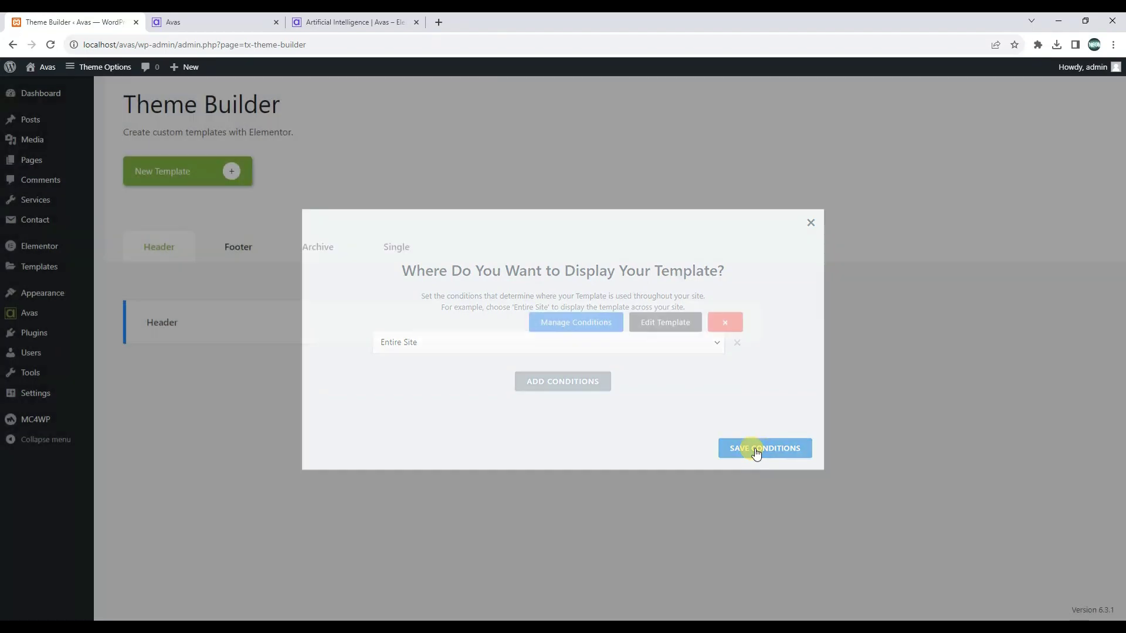
- Give the Footer template an Entire Site display condition, save, and reload the local front page
click(248, 251)
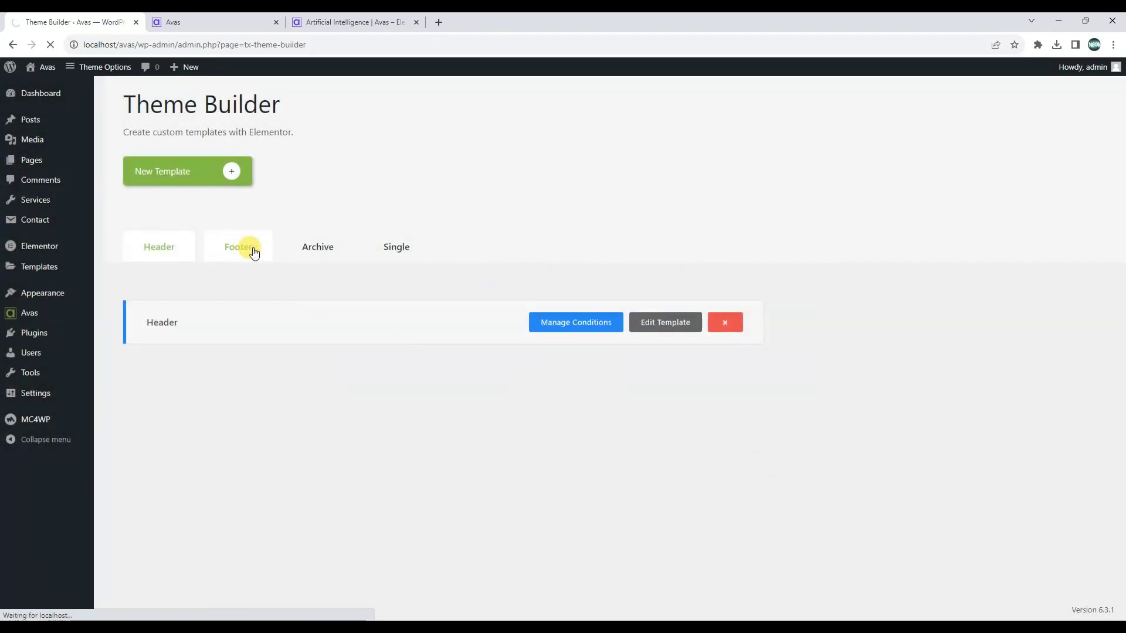
click(545, 322)
click(522, 375)
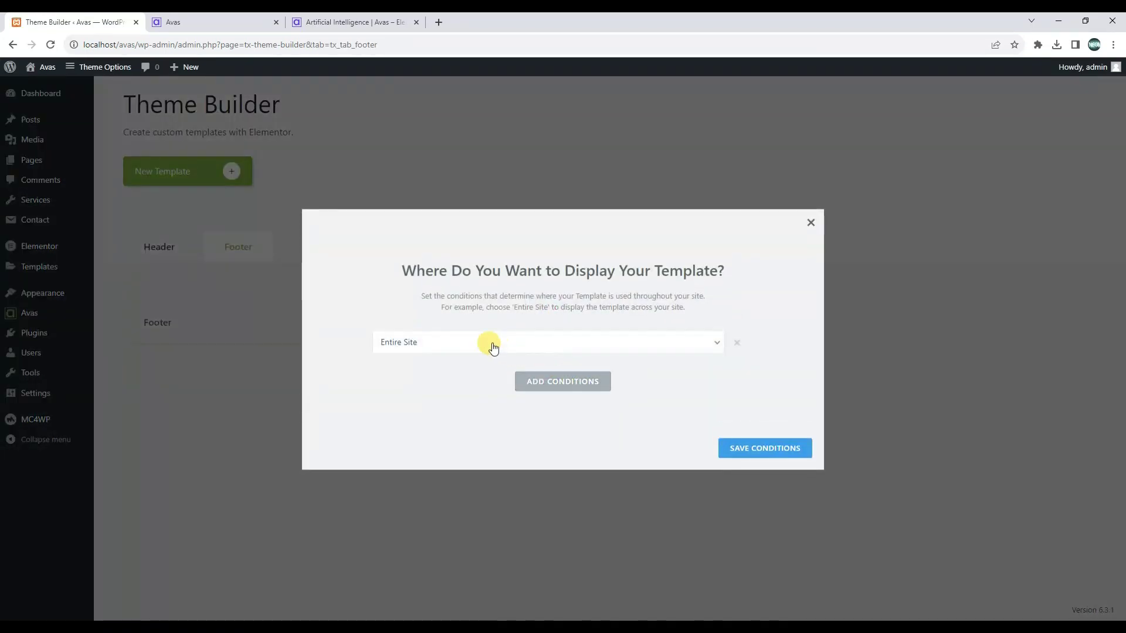
click(753, 449)
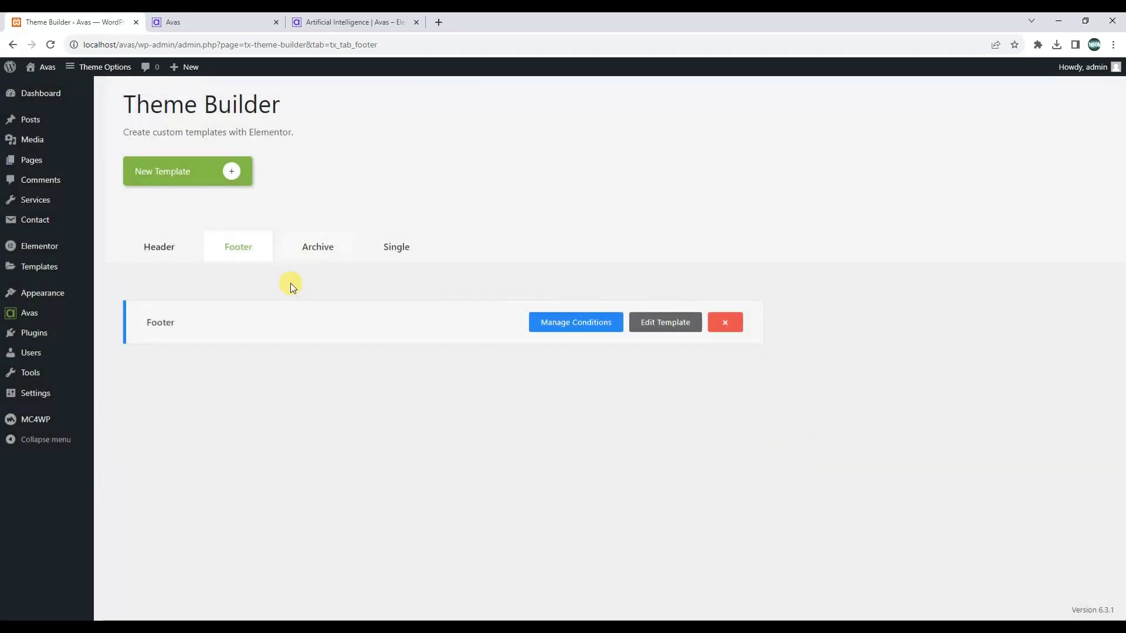
click(188, 17)
click(51, 44)
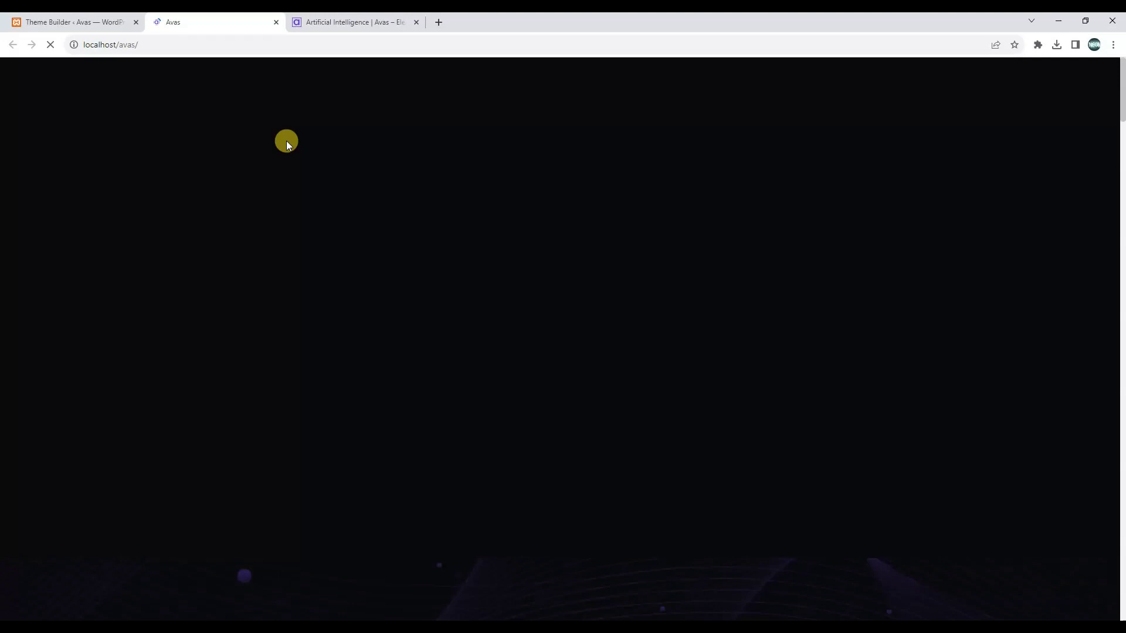
- Scroll to the local site's footer and read the Mailchimp missing-form error, then return to Theme Builder
scroll(667, 255, down, 5)
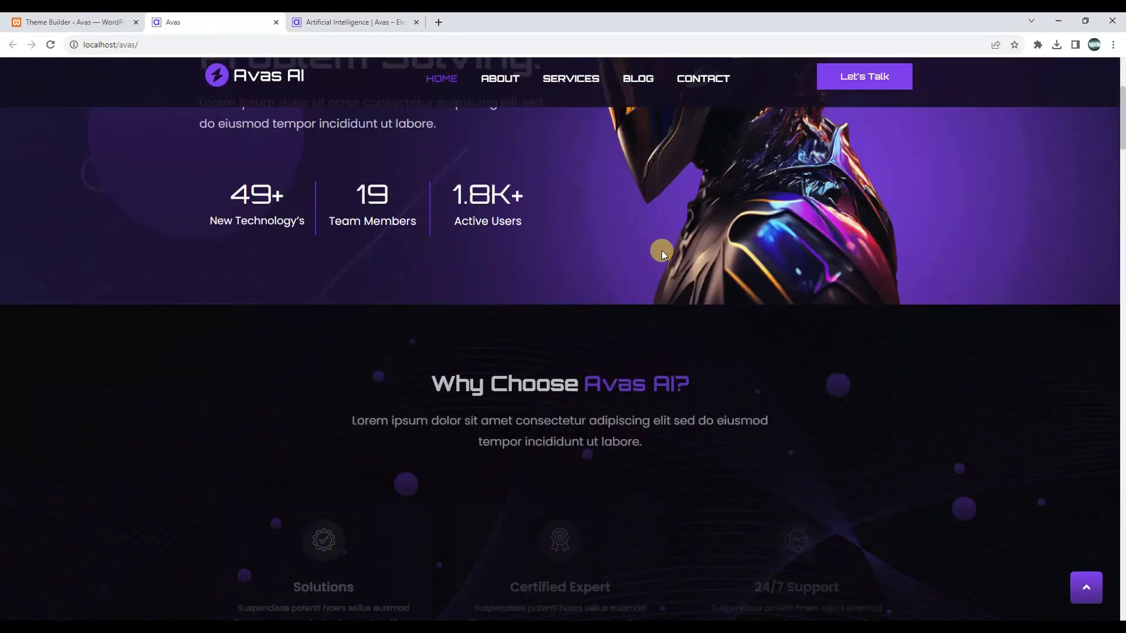
scroll(611, 311, down, 15)
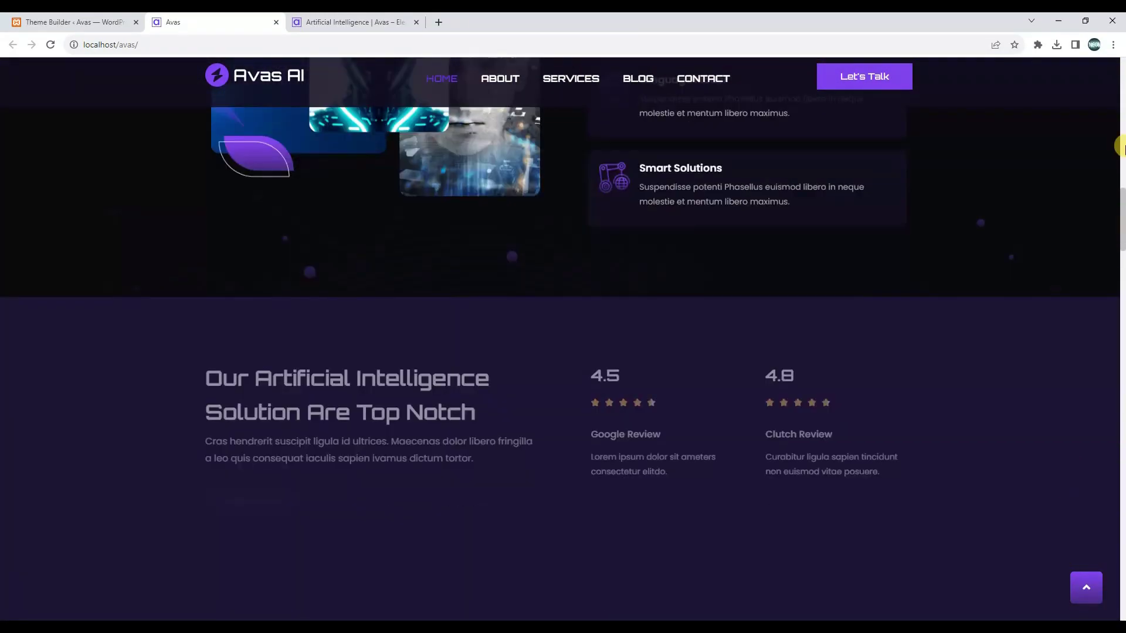
drag(1121, 220, 1120, 586)
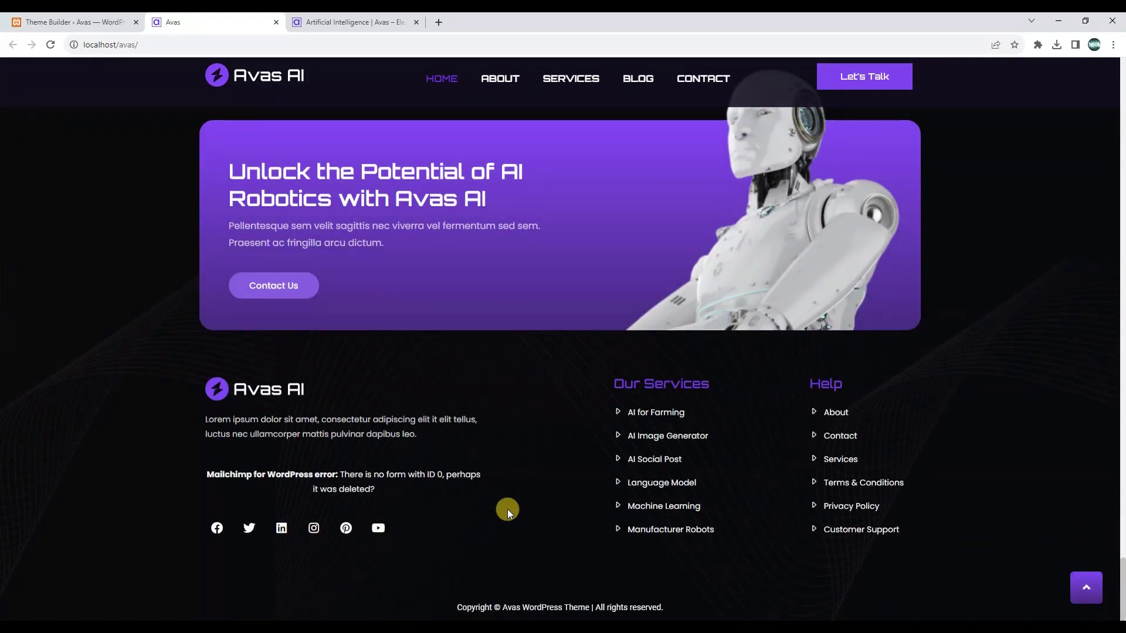
drag(202, 467, 406, 473)
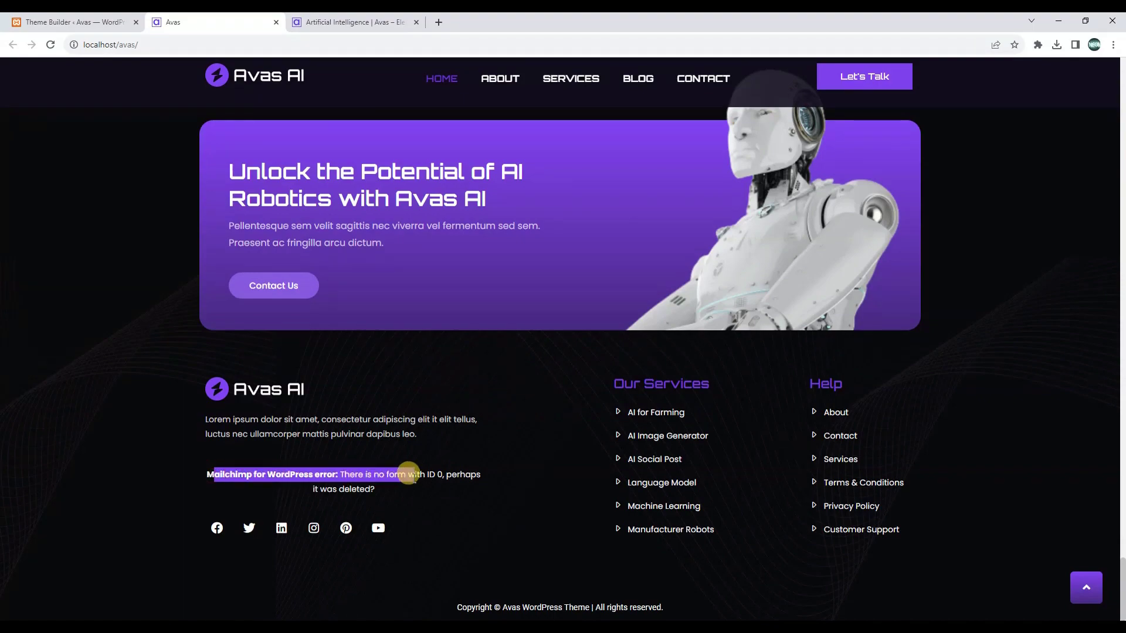
click(436, 489)
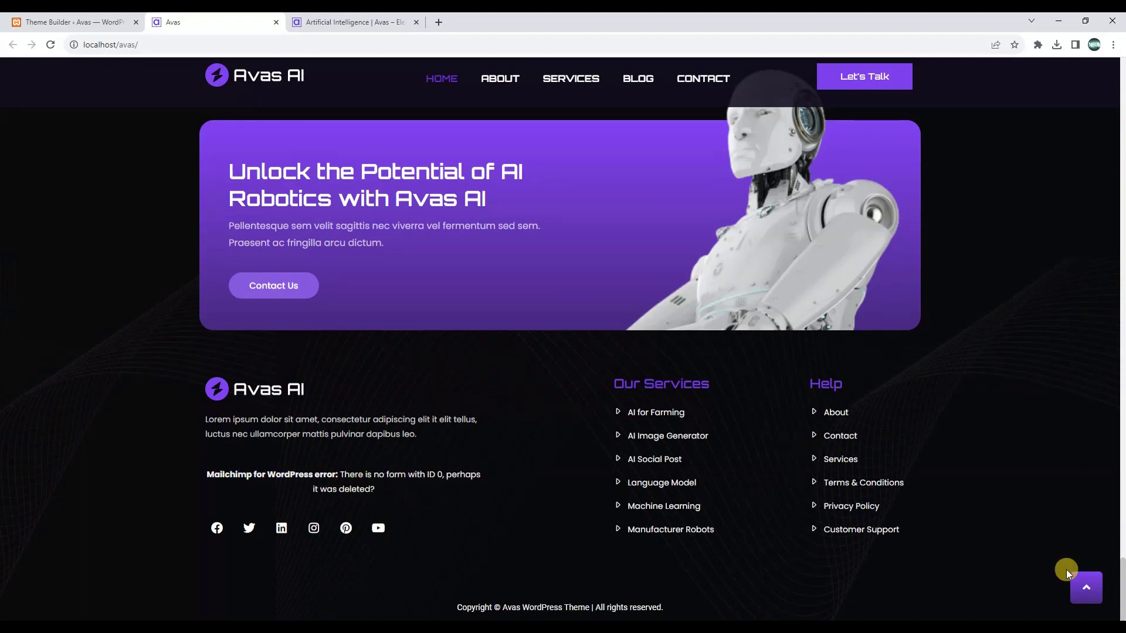
click(1083, 593)
click(76, 22)
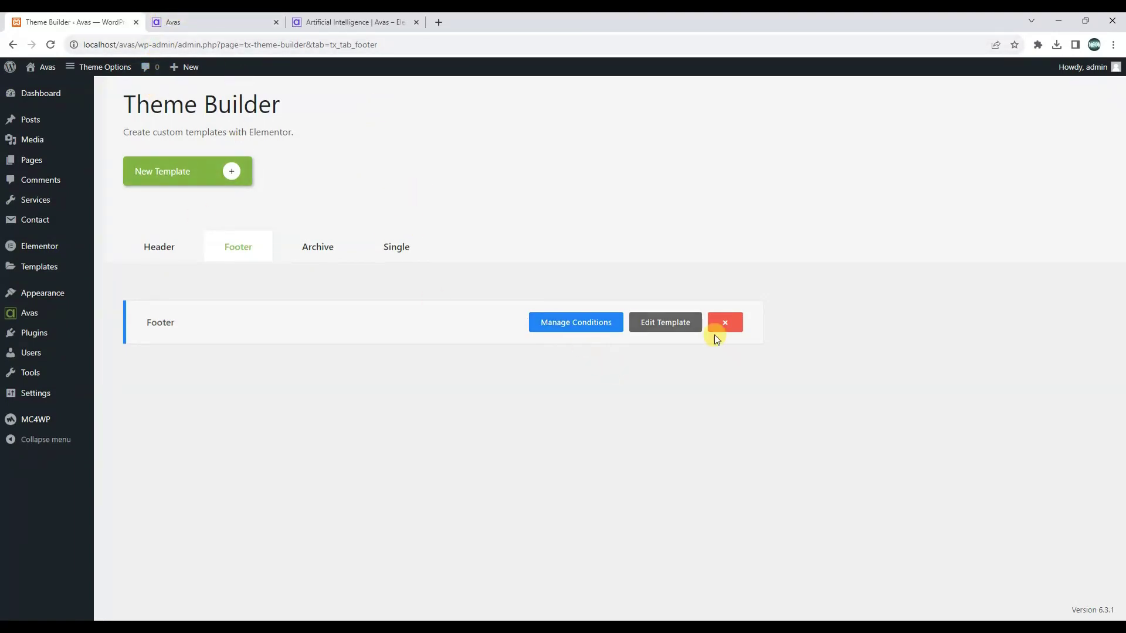
- Open the Footer template in Elementor in a new tab and save the Mailchimp API key in MC4WP settings
right_click(665, 325)
click(683, 329)
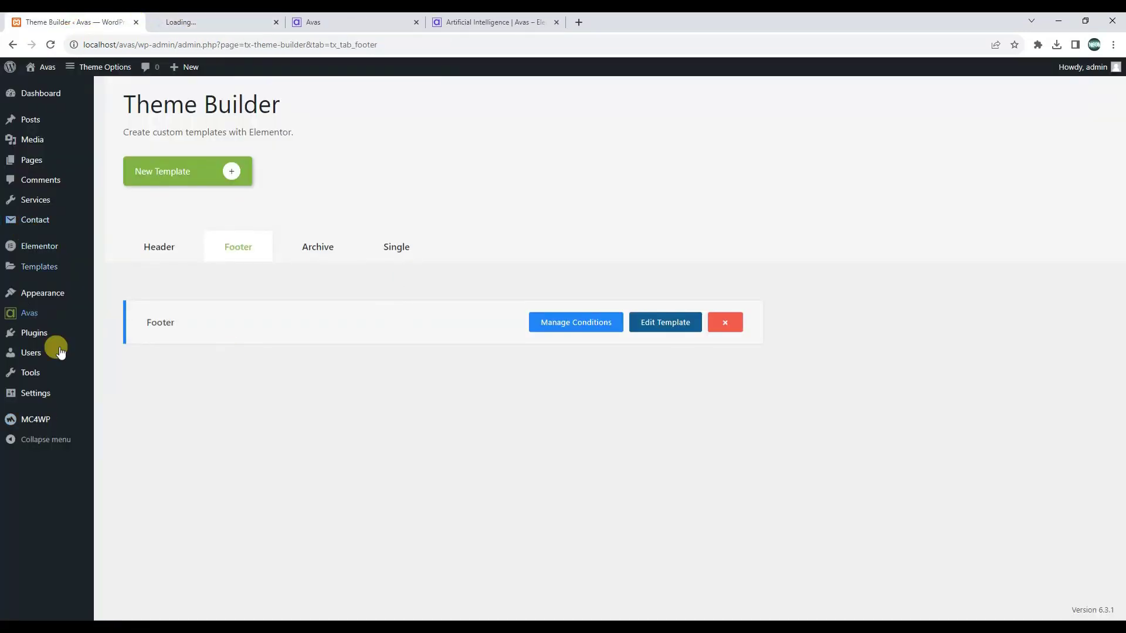
mouse_move(33, 420)
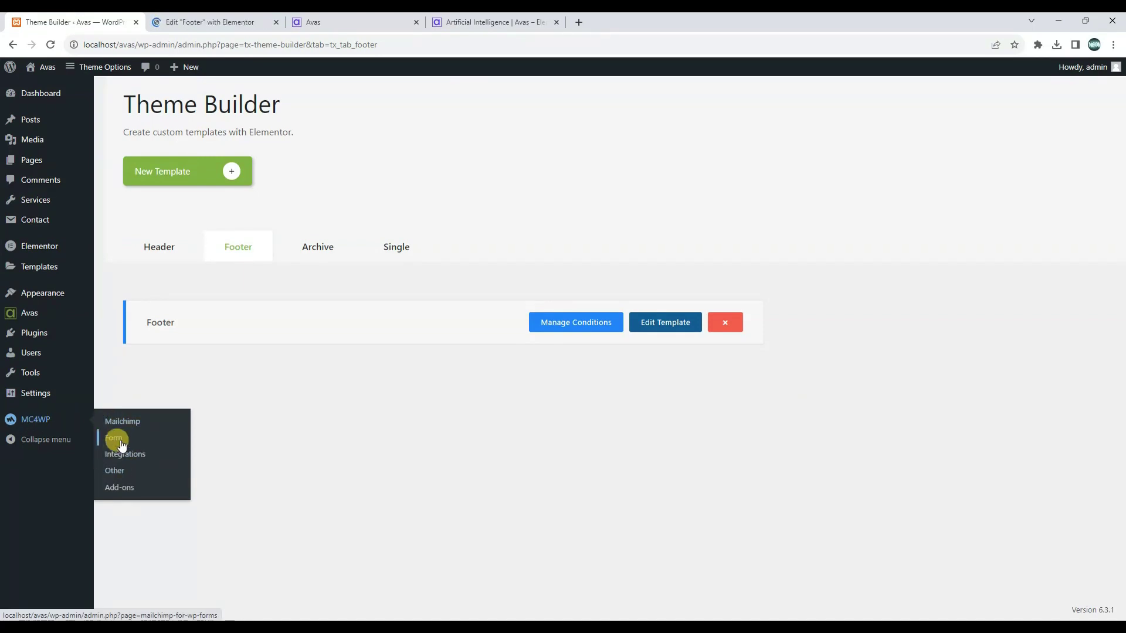
click(124, 425)
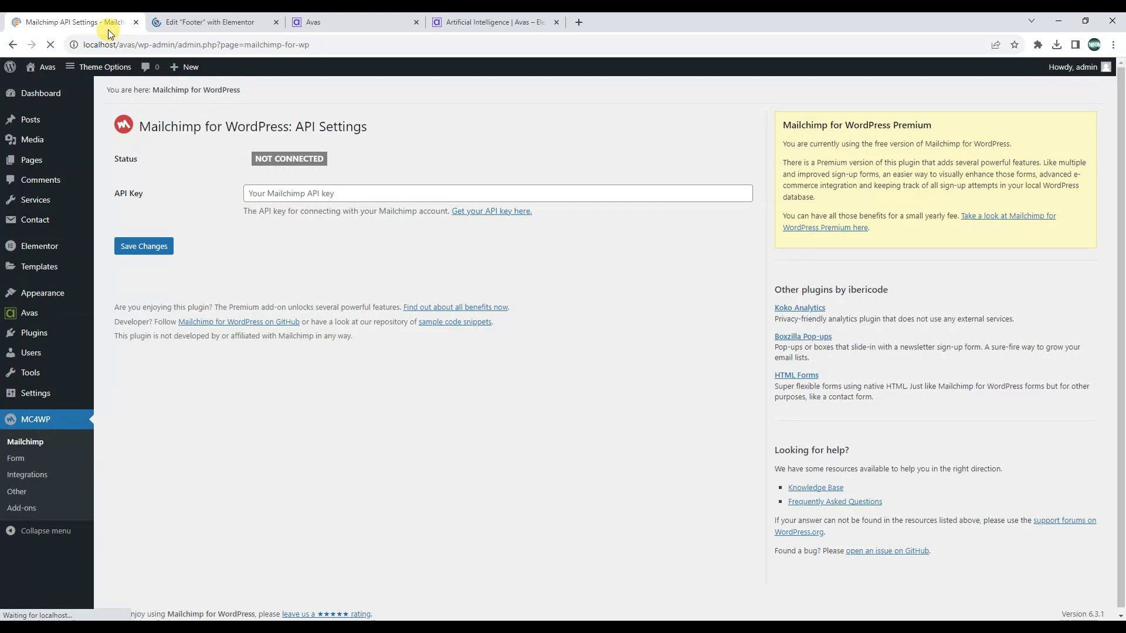
click(314, 191)
click(340, 218)
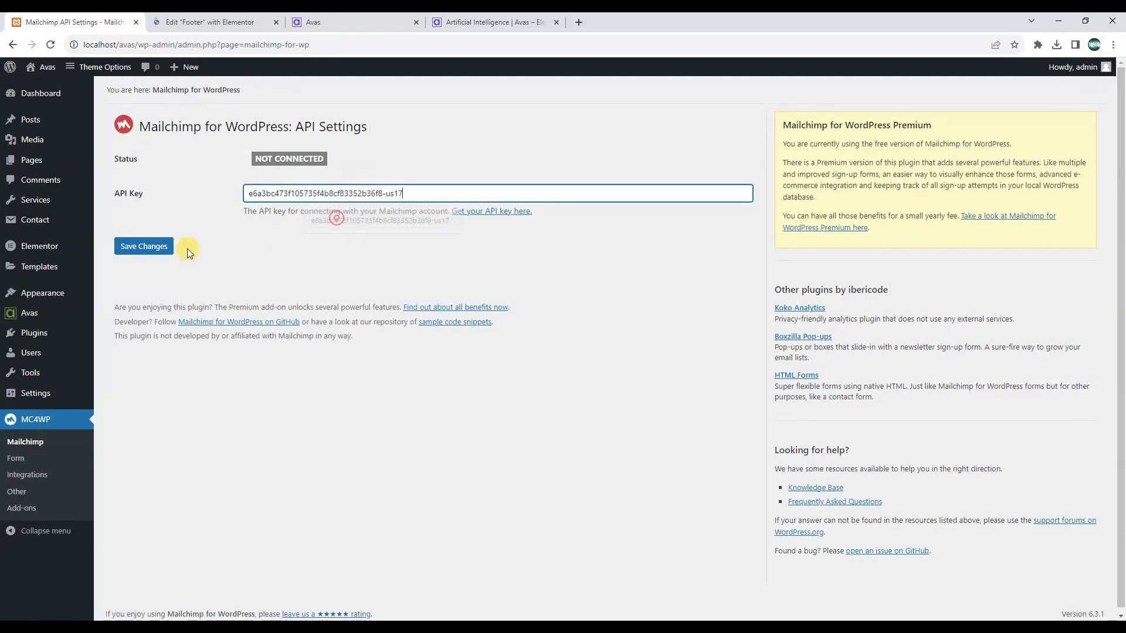
click(152, 247)
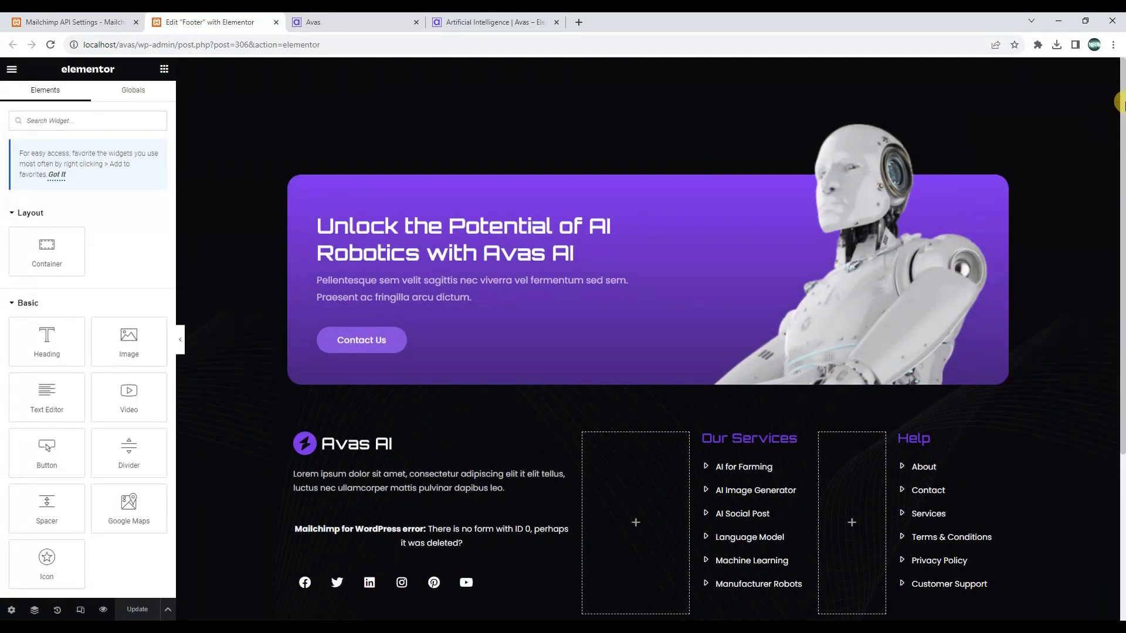
- Select the footer's Mailchimp widget, then copy form ID 331 from the MC4WP form shortcode
scroll(787, 430, down, 4)
click(389, 298)
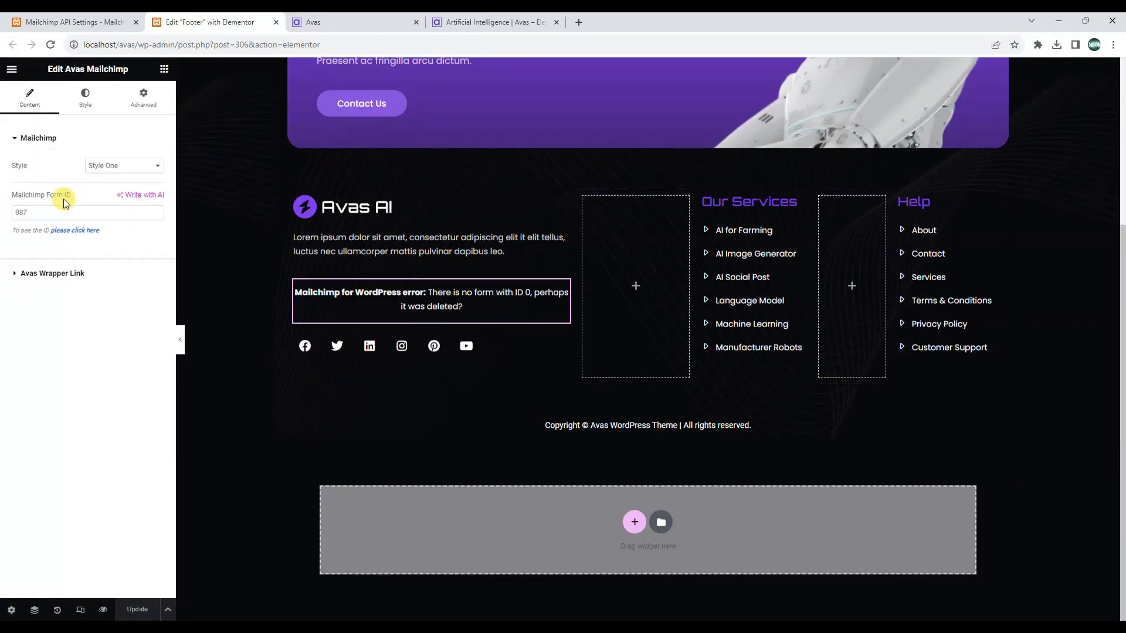
click(71, 22)
click(16, 459)
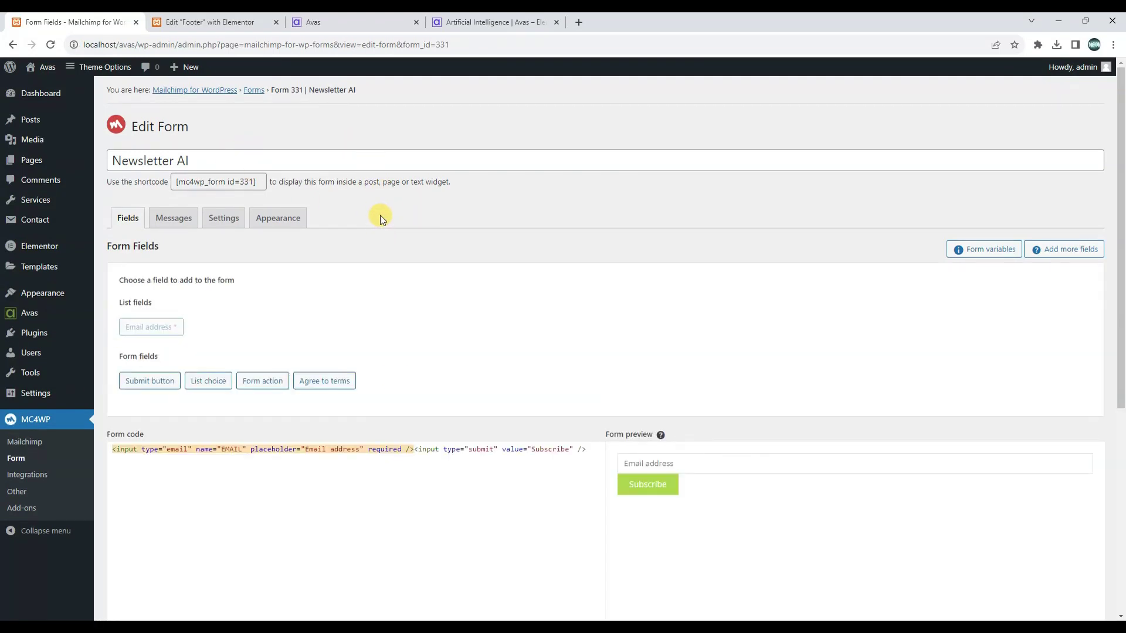
scroll(371, 237, down, 6)
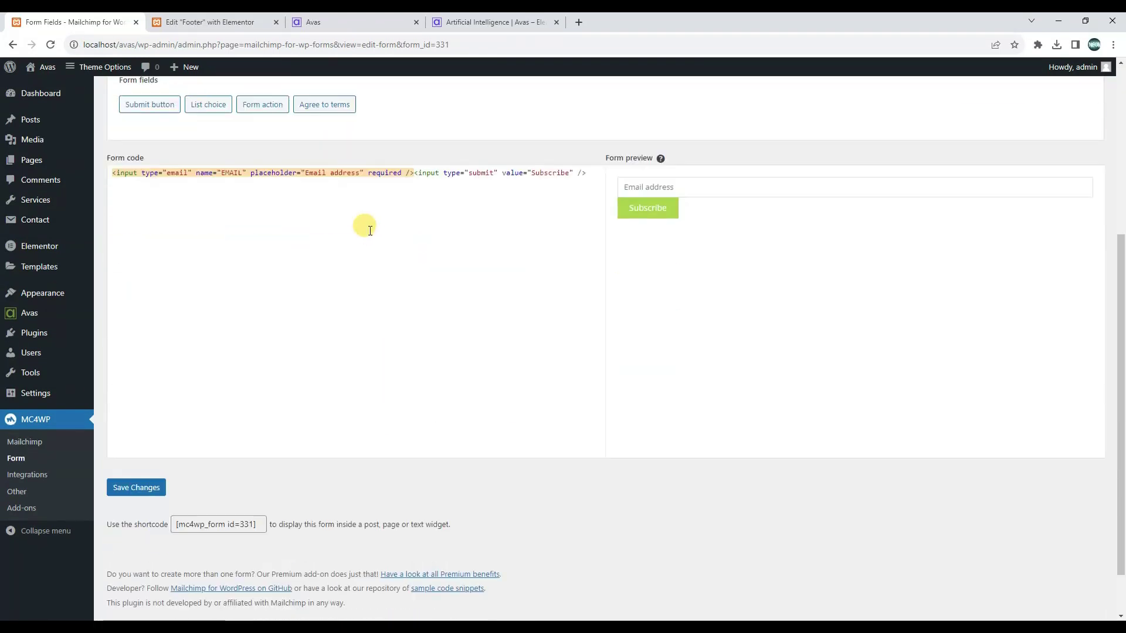
click(244, 464)
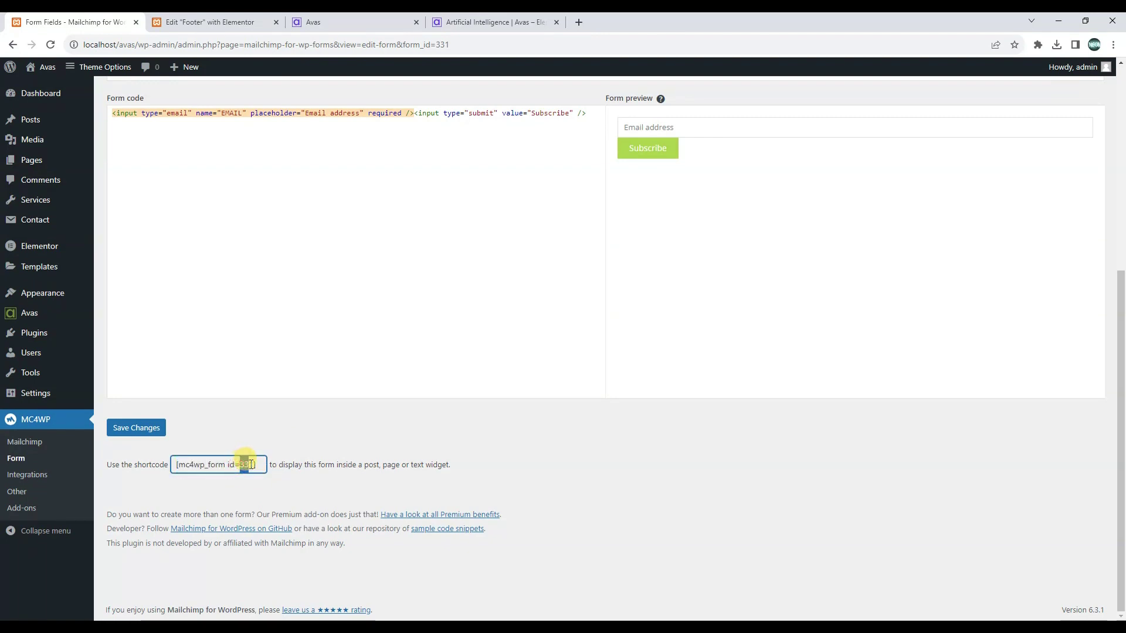
right_click(243, 464)
click(266, 471)
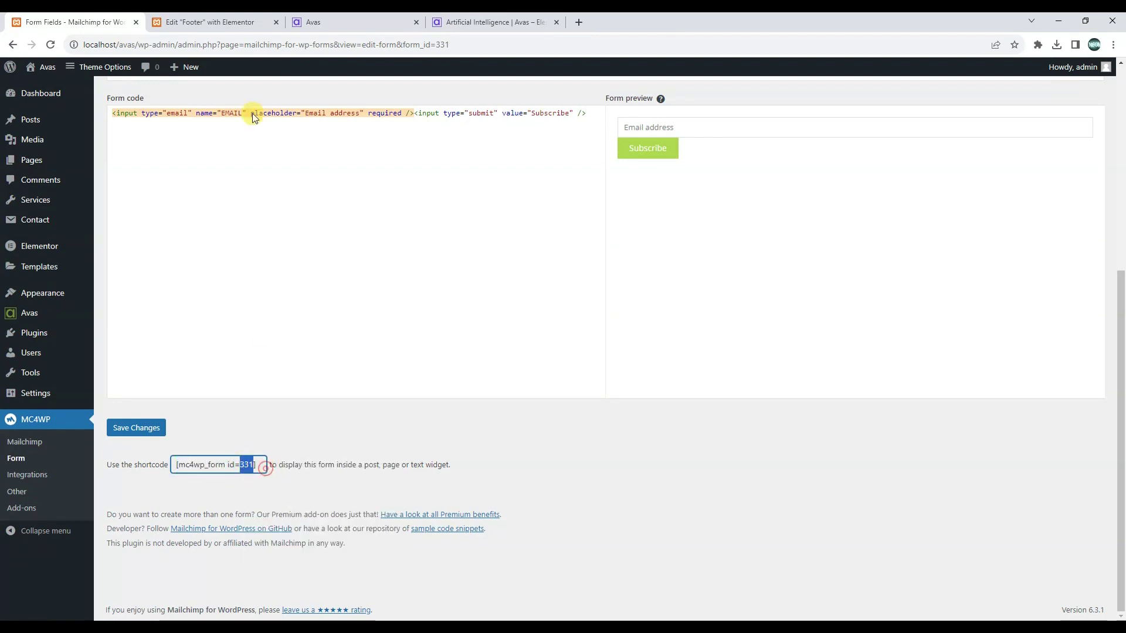
- Paste 331 into the footer Mailchimp widget's Form ID field and check the site tabs
click(223, 22)
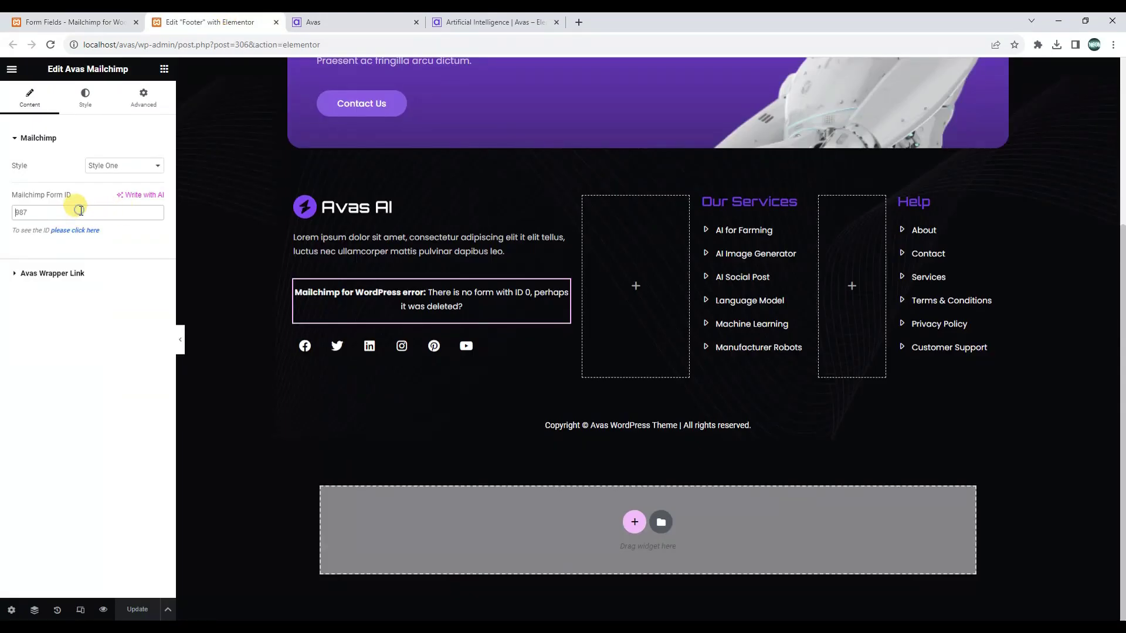
right_click(79, 209)
click(114, 291)
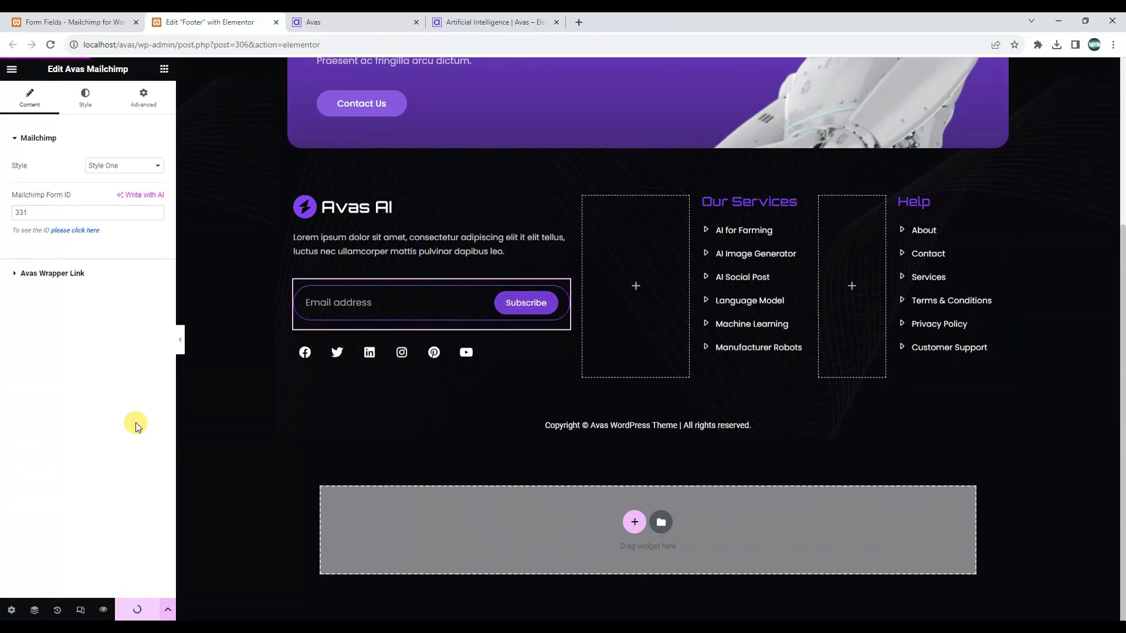
key(ctrl+Tab)
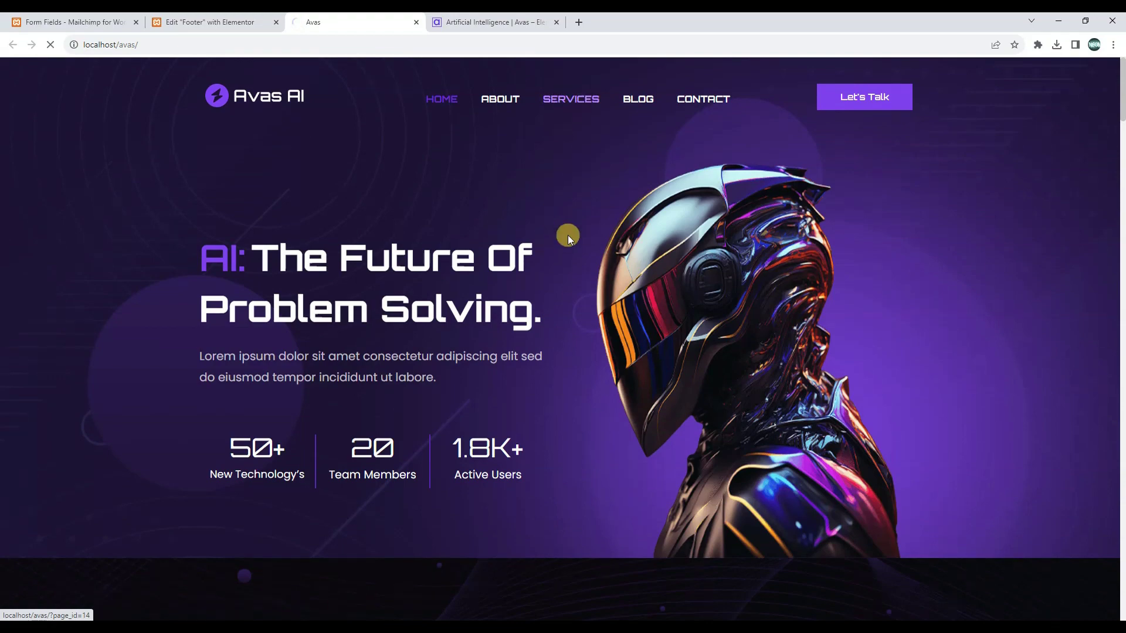
key(ctrl+Tab)
- Open the live demo's Services page and scroll through it alongside the local Services page
click(561, 83)
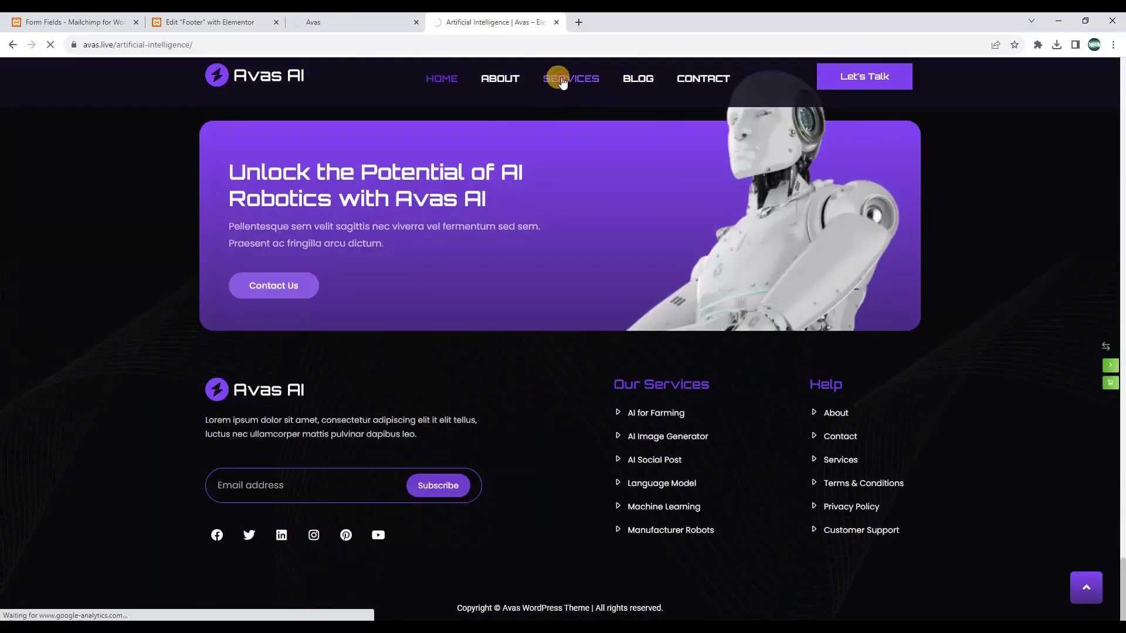
click(330, 22)
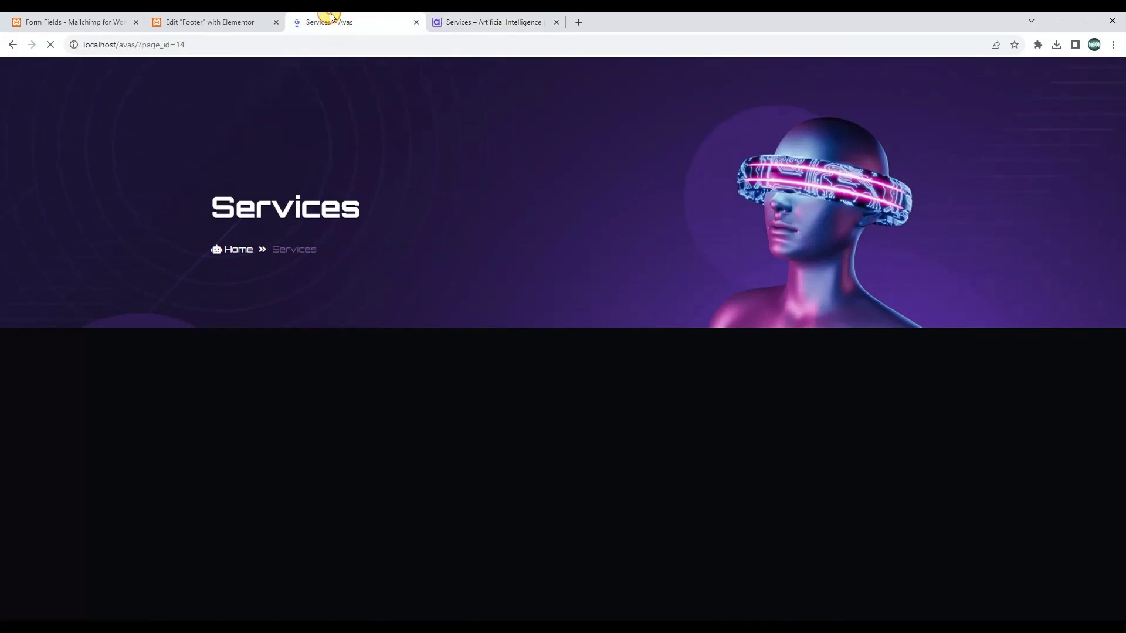
click(462, 18)
scroll(578, 342, down, 8)
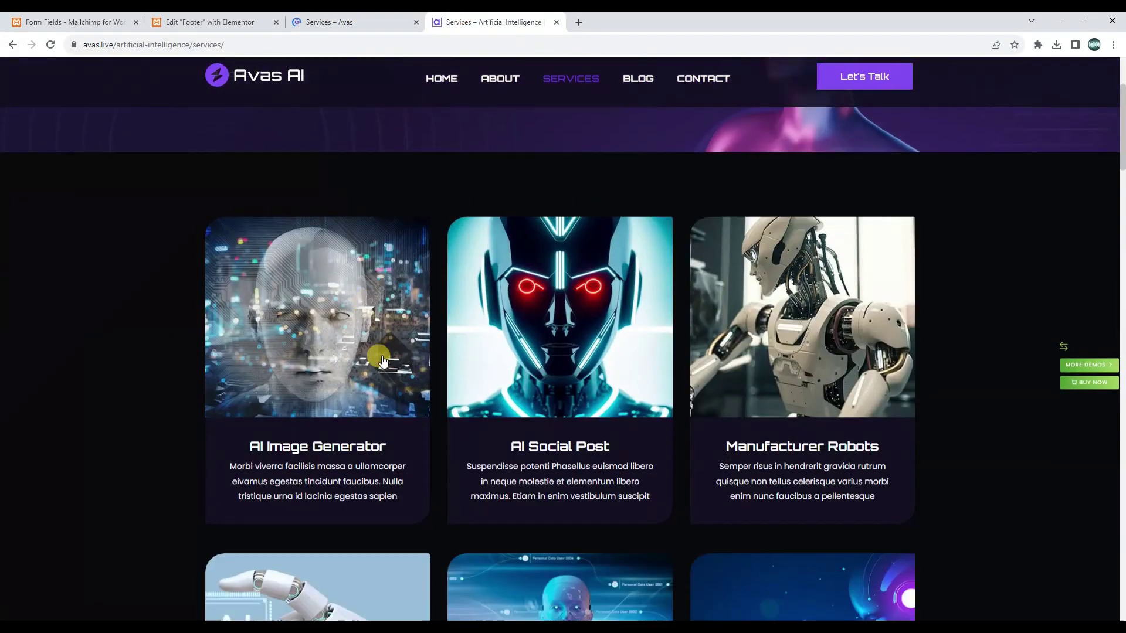
scroll(680, 423, down, 15)
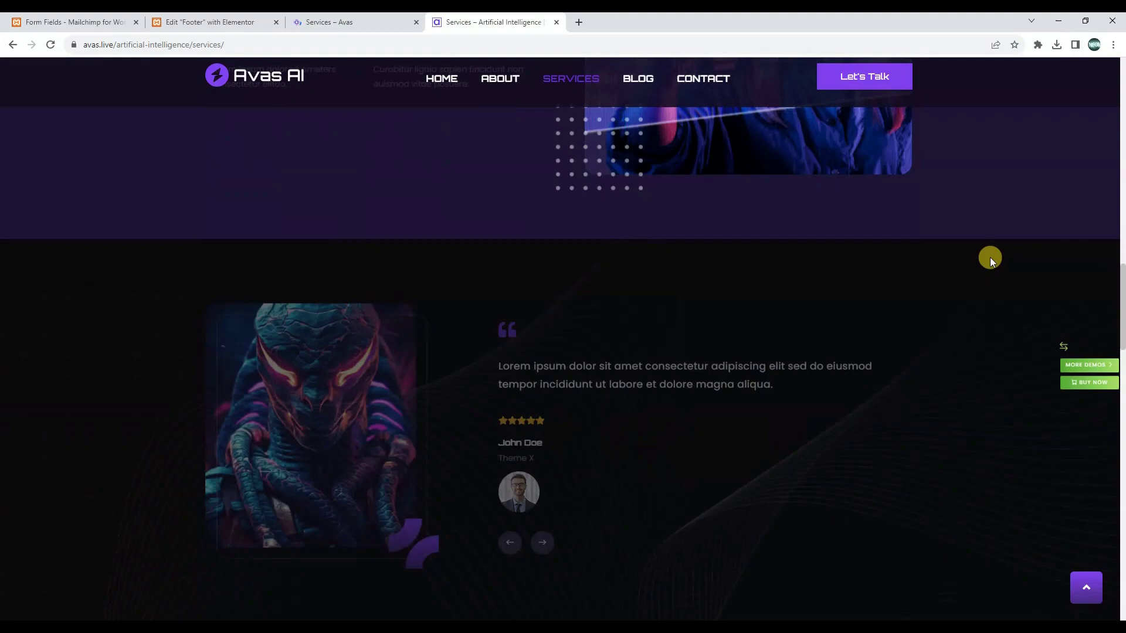
click(402, 16)
scroll(493, 332, down, 10)
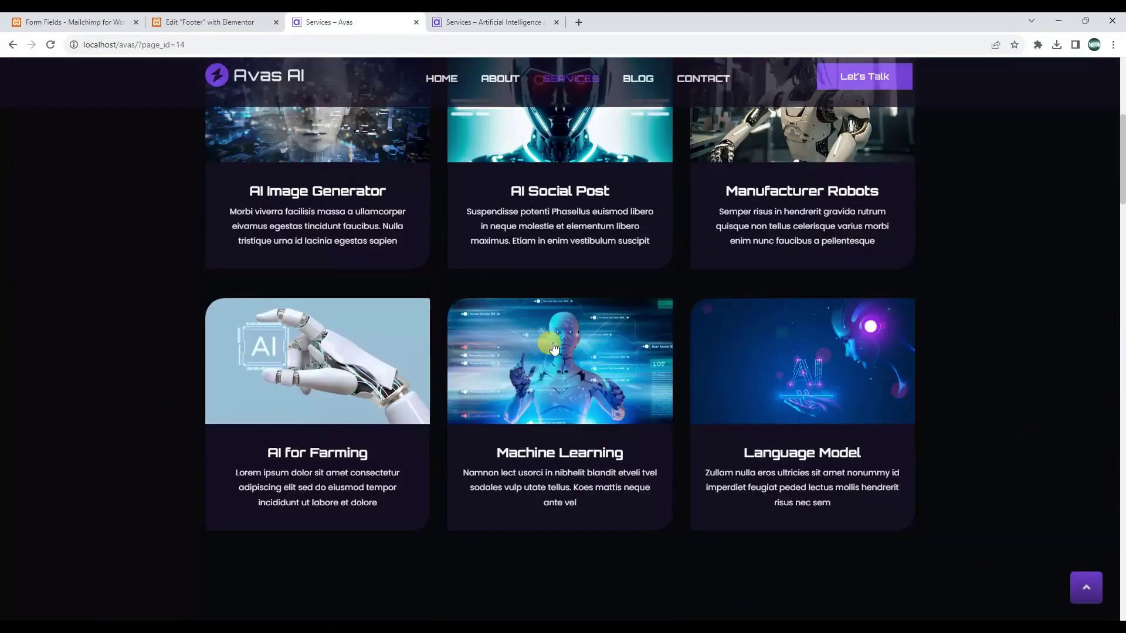
scroll(363, 373, down, 20)
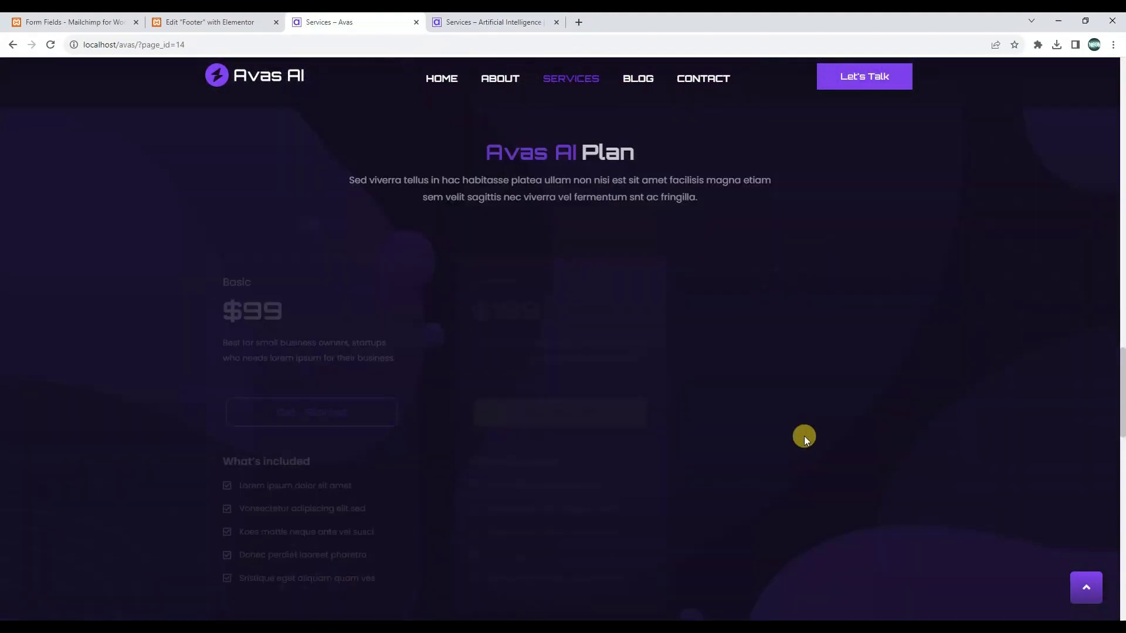
scroll(706, 425, down, 15)
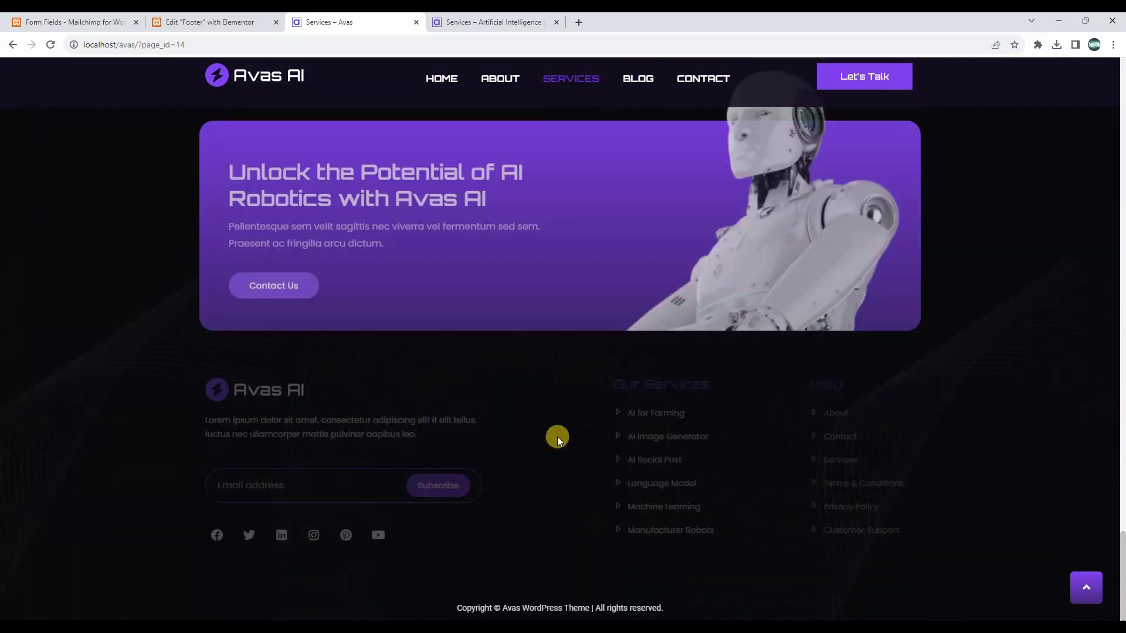
- Keep comparing both Services pages further down, then return each to the top
click(461, 23)
scroll(554, 375, down, 5)
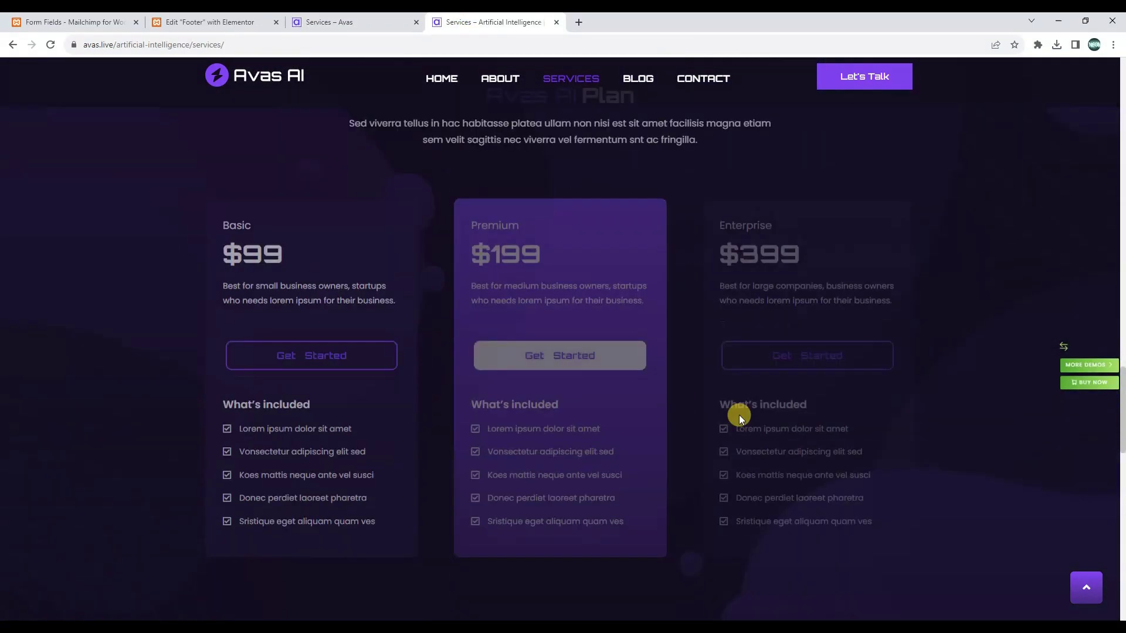
scroll(740, 417, down, 10)
click(363, 22)
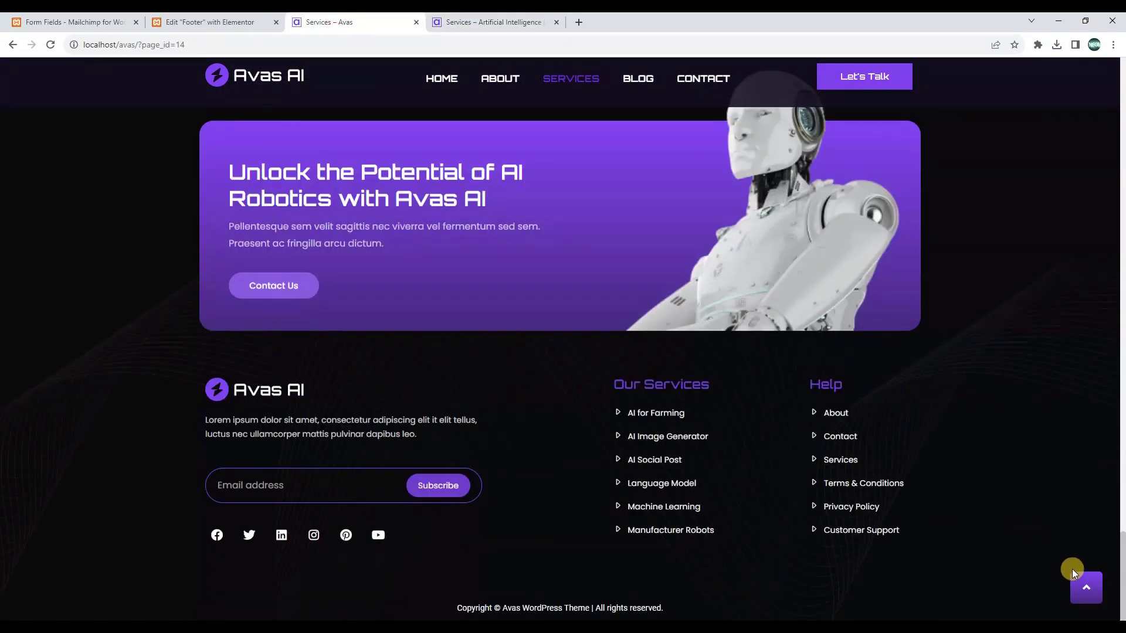
click(1074, 575)
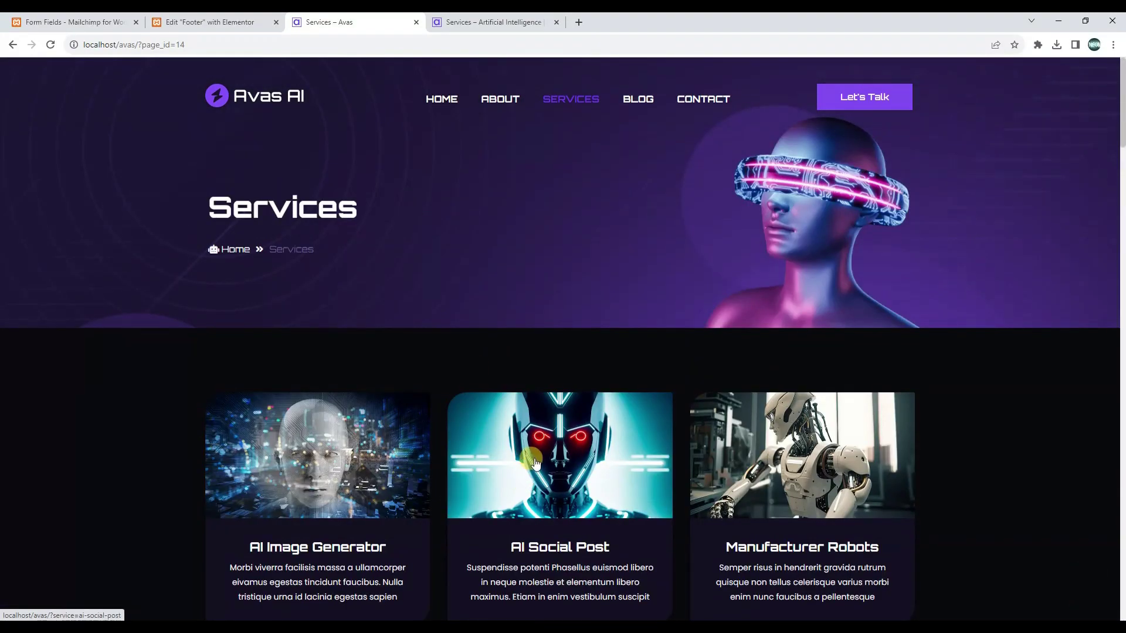
click(492, 22)
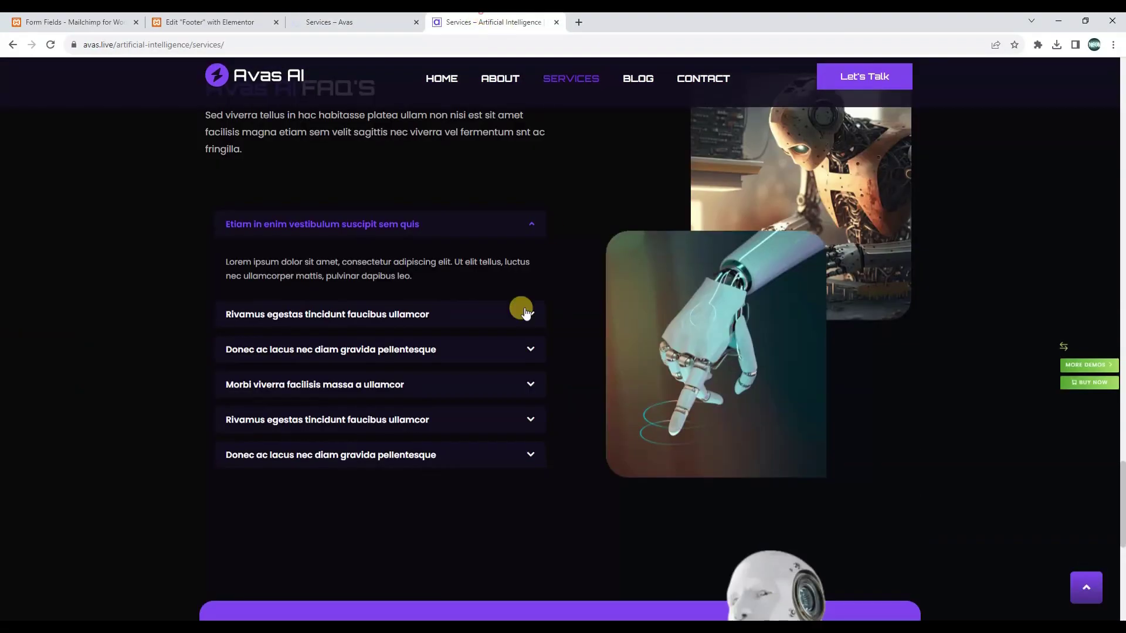
click(1100, 580)
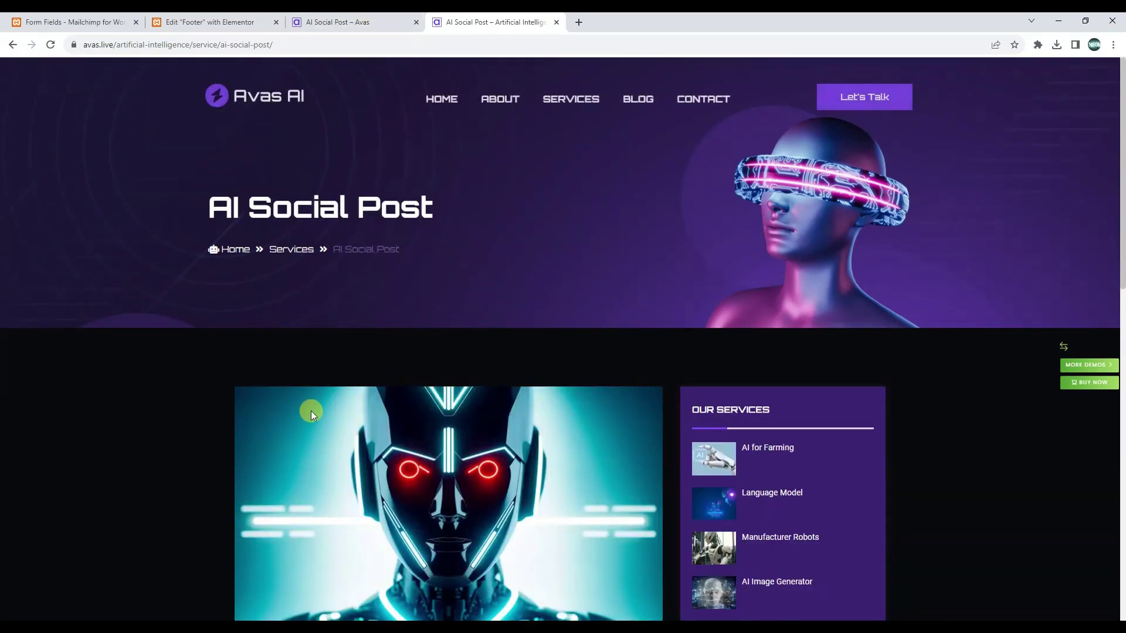
- Compare the local and live AI Social Post pages, then return to the live Services listing
scroll(311, 410, down, 3)
key(ctrl+shift+Tab)
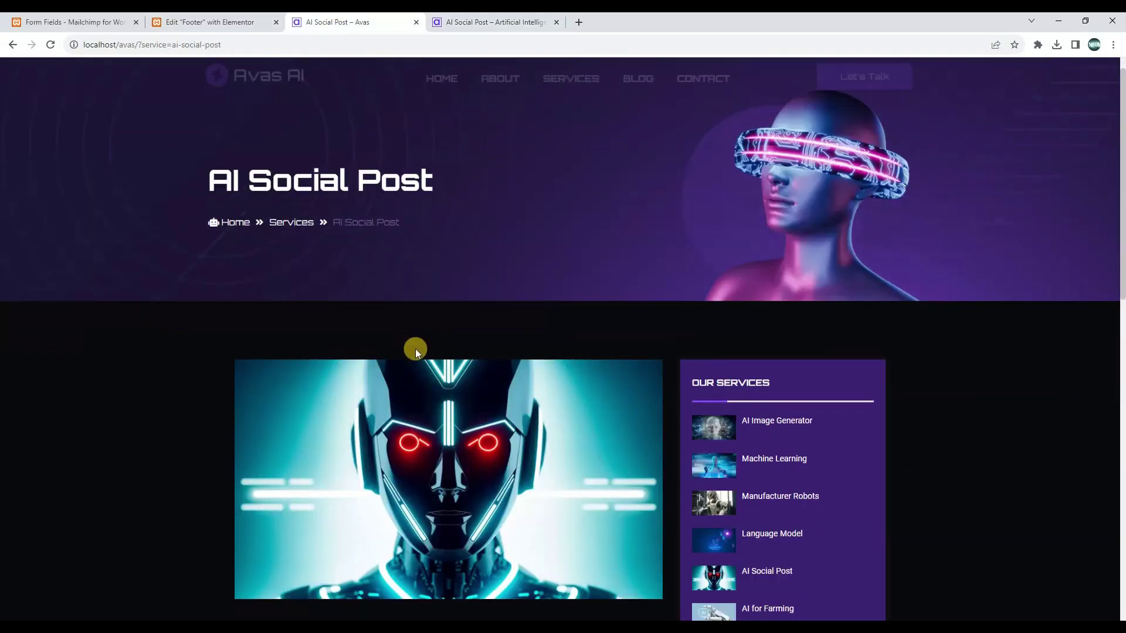
scroll(415, 349, down, 5)
scroll(417, 352, up, 4)
scroll(416, 352, up, 2)
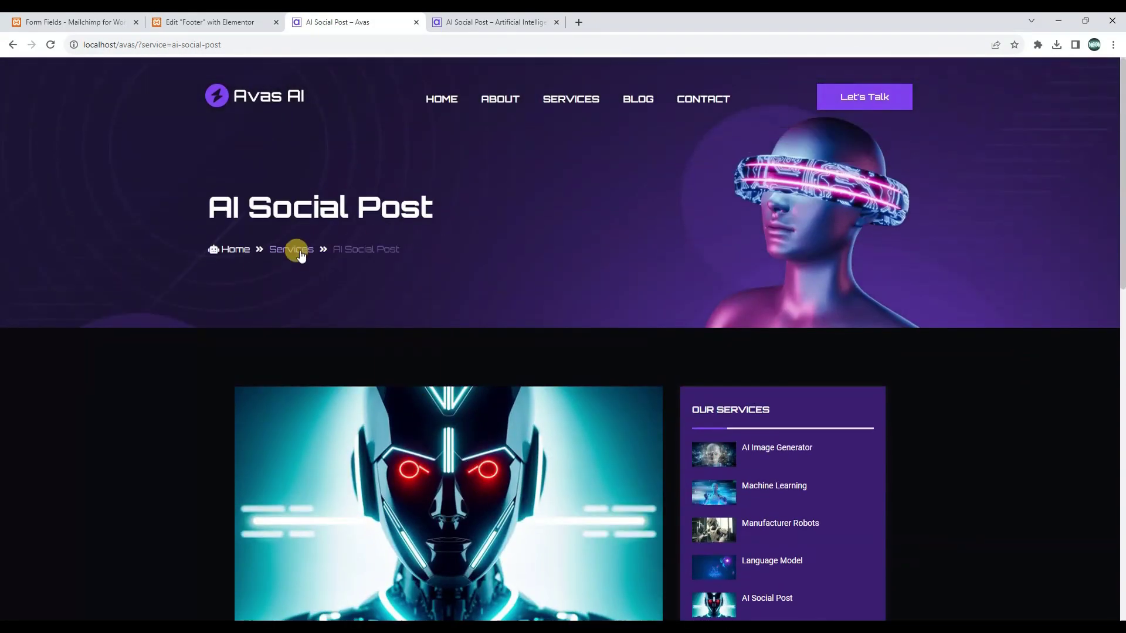
click(472, 16)
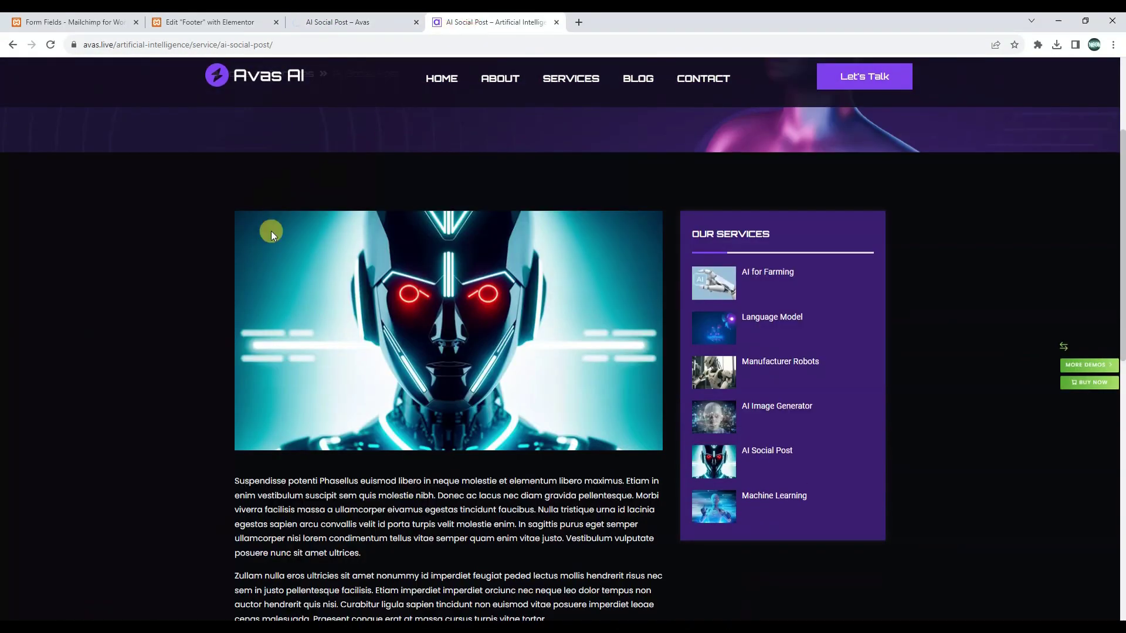
scroll(305, 269, up, 3)
click(280, 251)
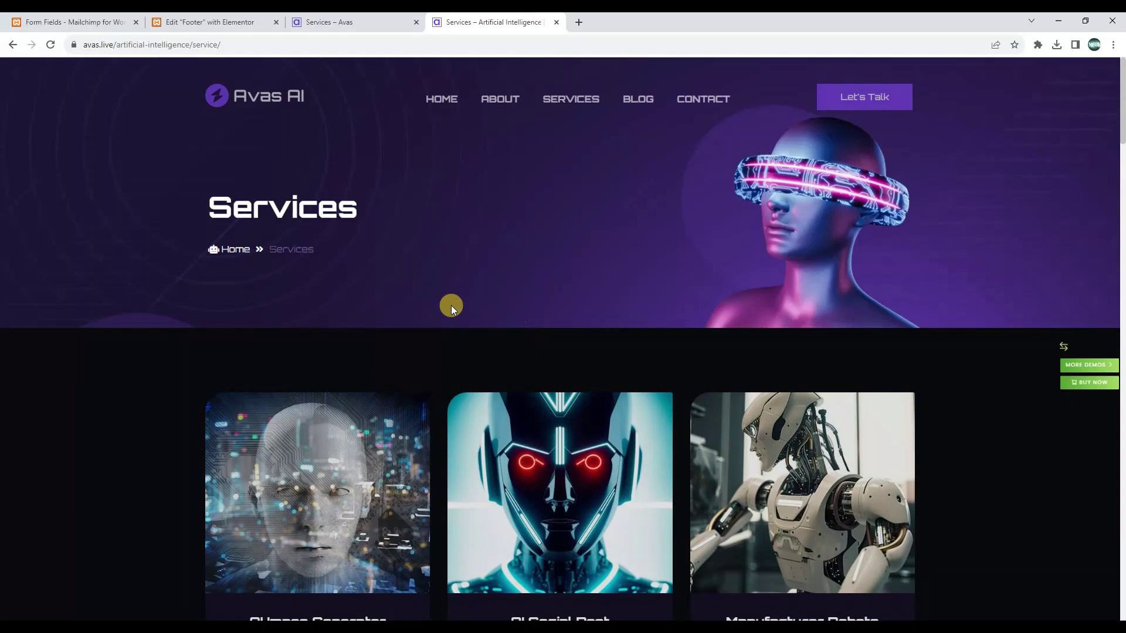
- Scroll through the live Services listing and the local services archive side by side
scroll(452, 304, down, 12)
scroll(401, 345, down, 20)
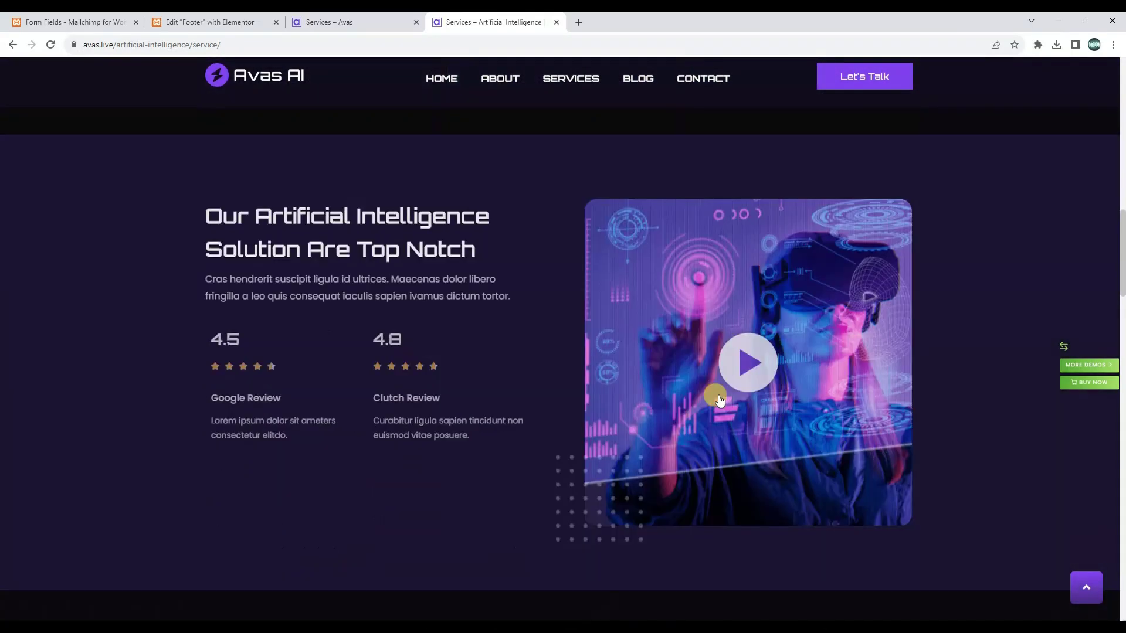
scroll(694, 451, down, 12)
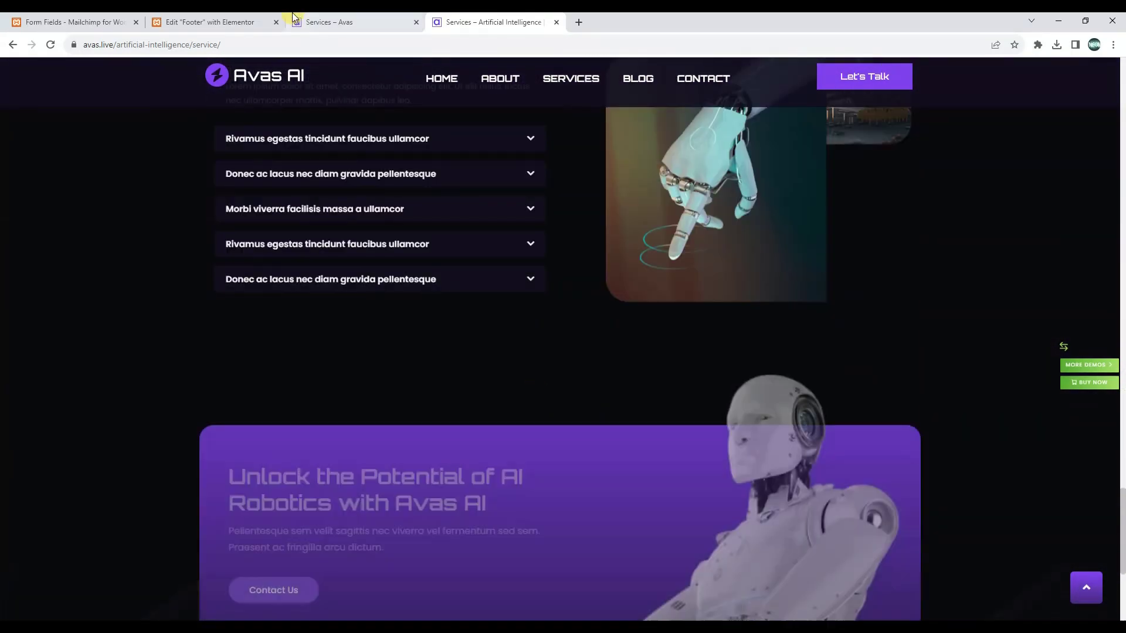
click(309, 22)
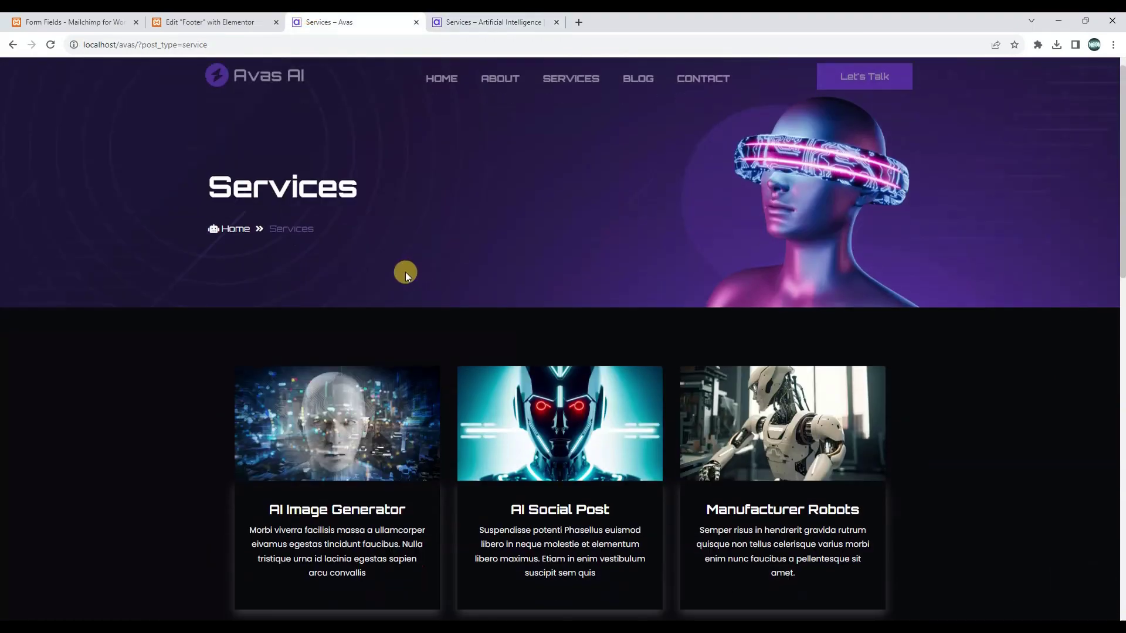
scroll(572, 304, down, 10)
scroll(480, 379, down, 5)
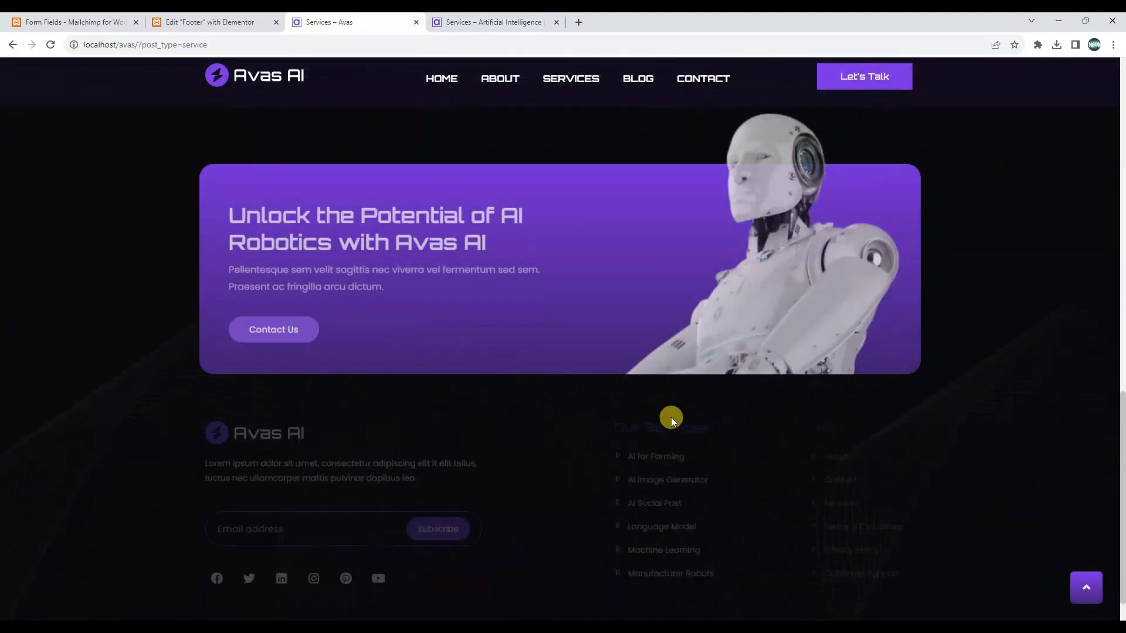
scroll(755, 353, up, 15)
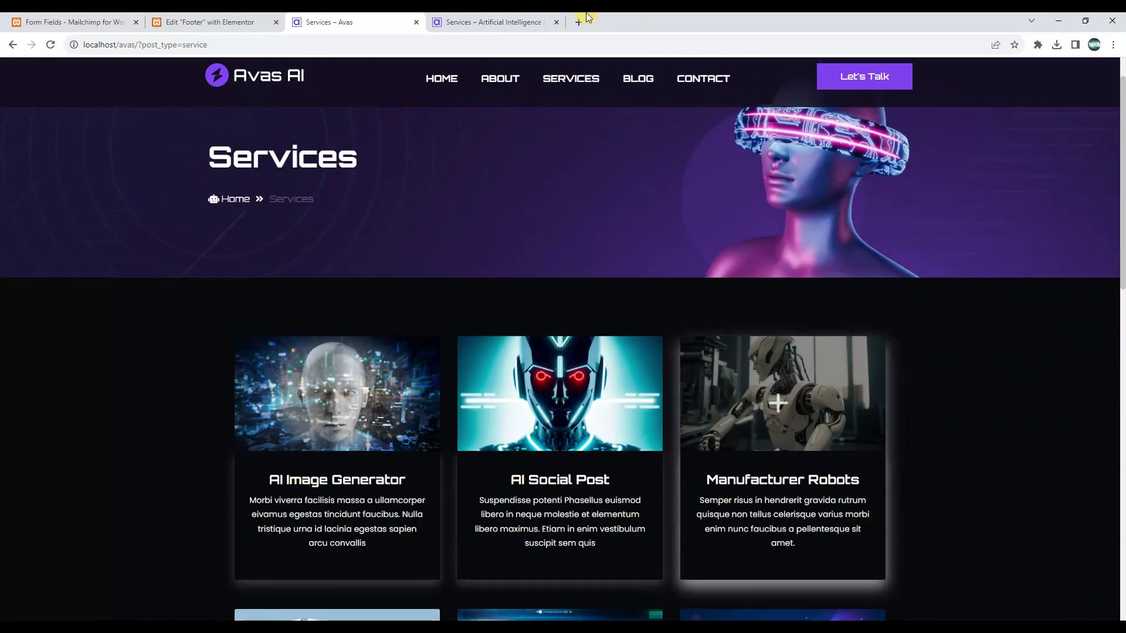
click(495, 22)
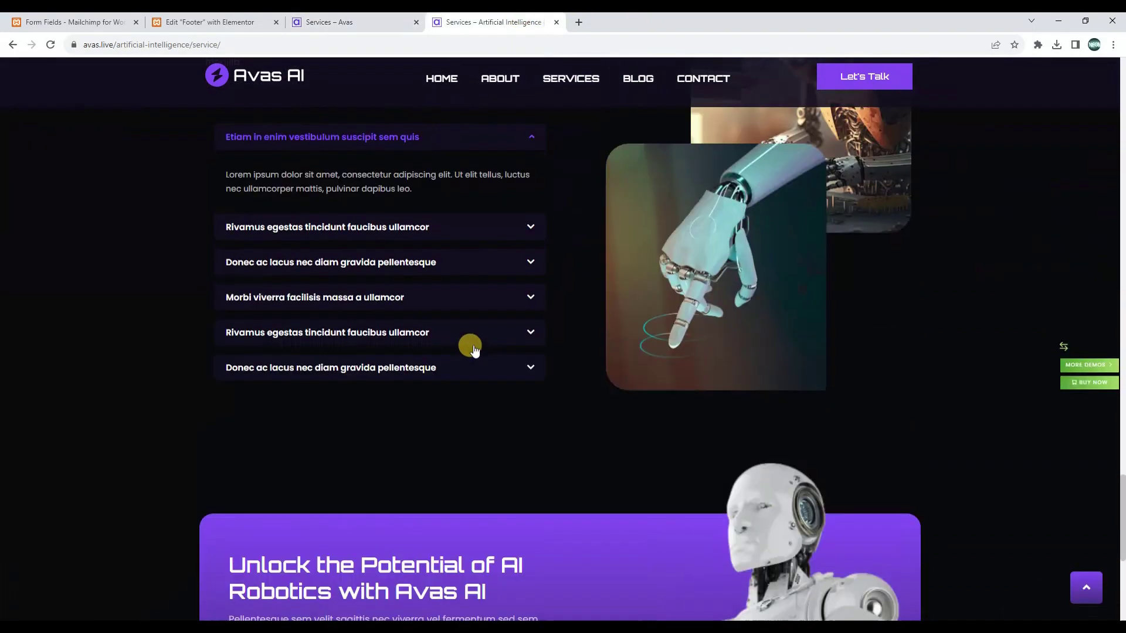
scroll(612, 360, up, 8)
scroll(628, 365, up, 12)
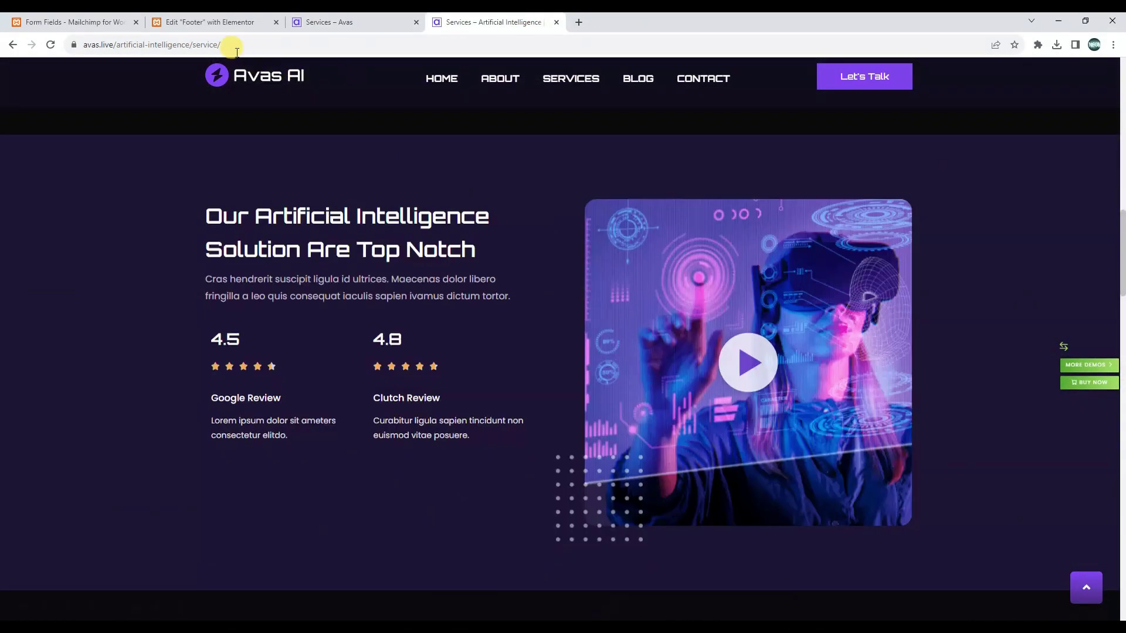
- Compare the web addresses of the live and local Services pages
click(238, 45)
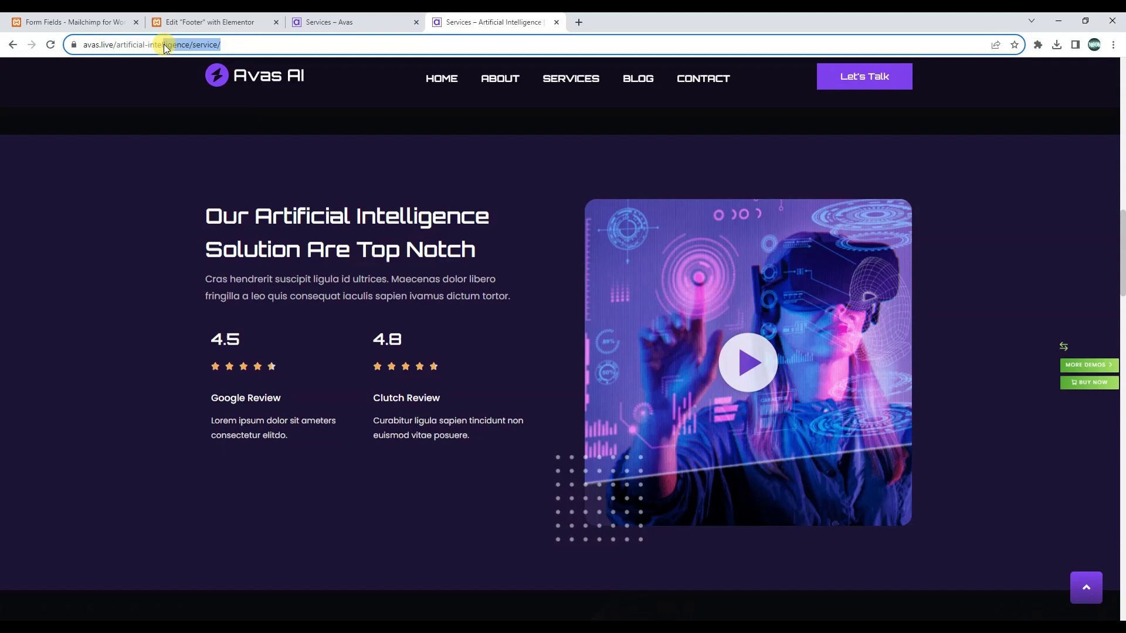
click(317, 21)
drag(231, 43, 172, 44)
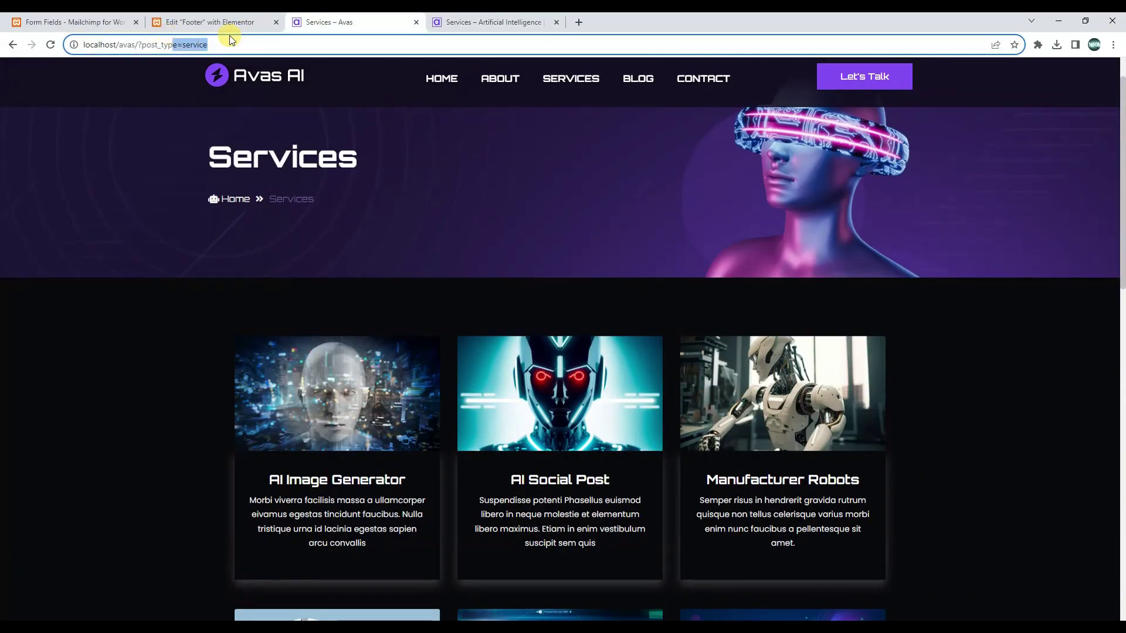
click(472, 17)
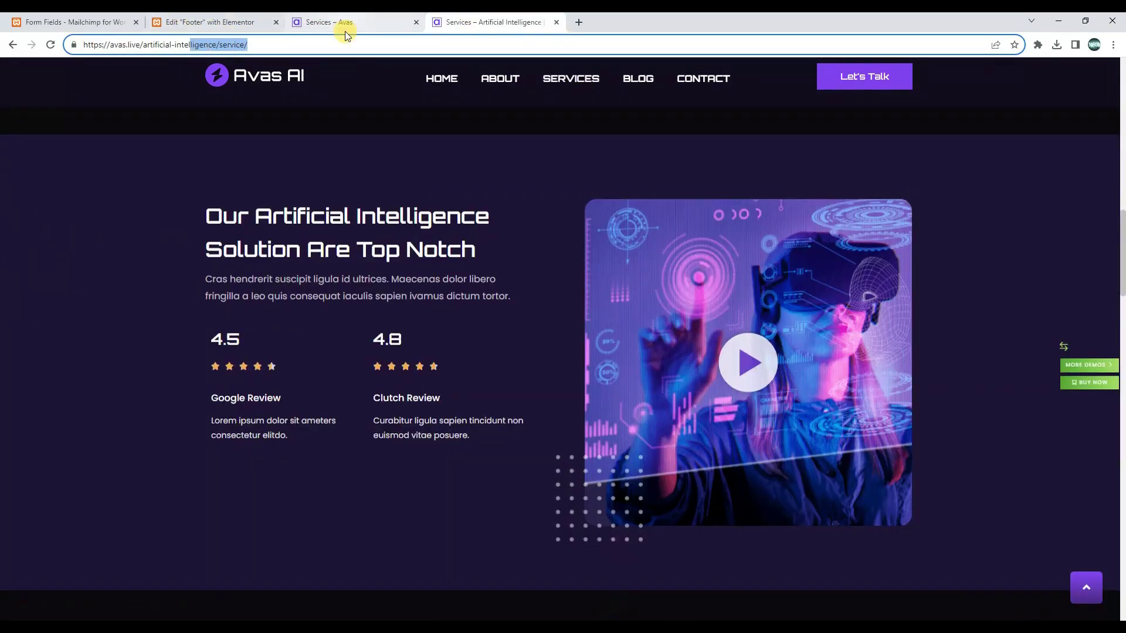
scroll(526, 348, up, 10)
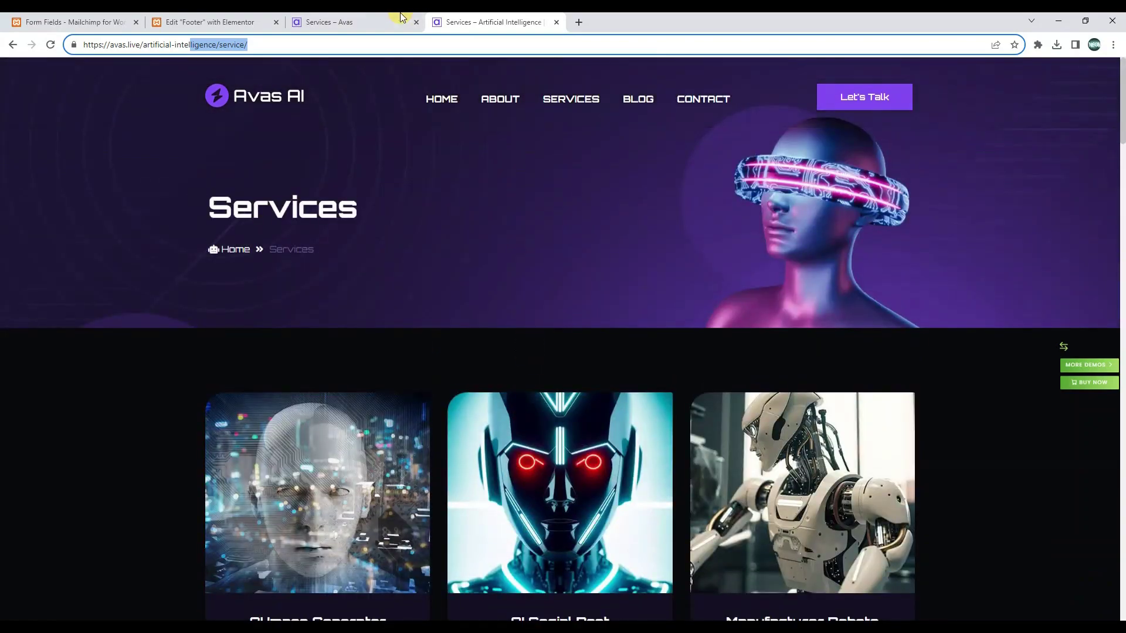
click(402, 19)
scroll(486, 261, down, 8)
scroll(521, 353, up, 8)
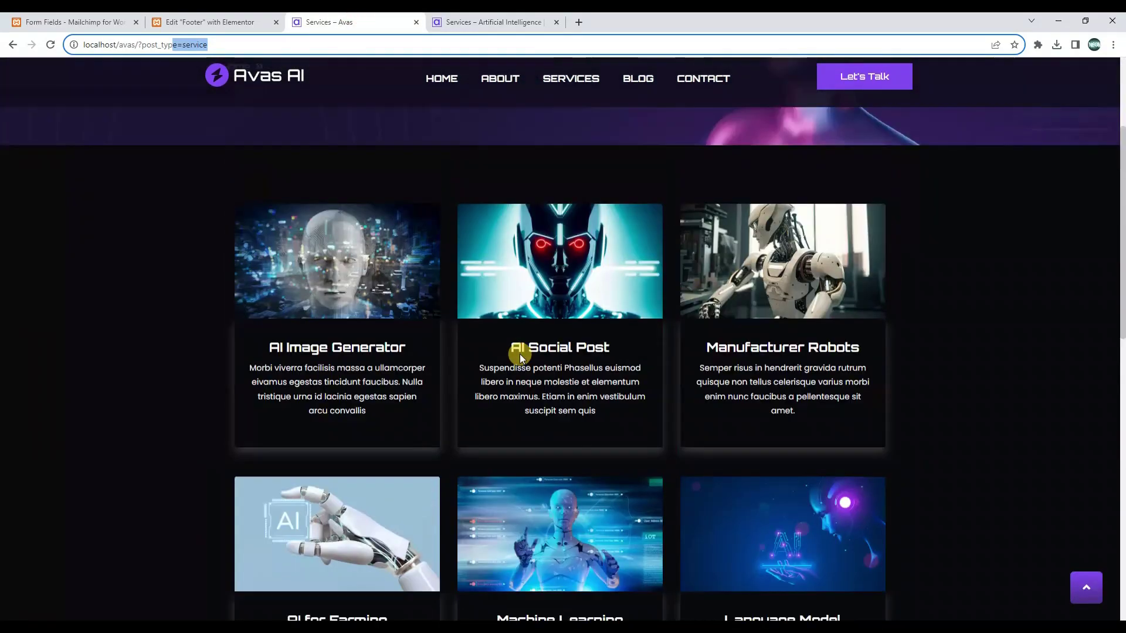
- Close the Elementor footer editor and go to the Avas Theme Builder archive templates
click(55, 16)
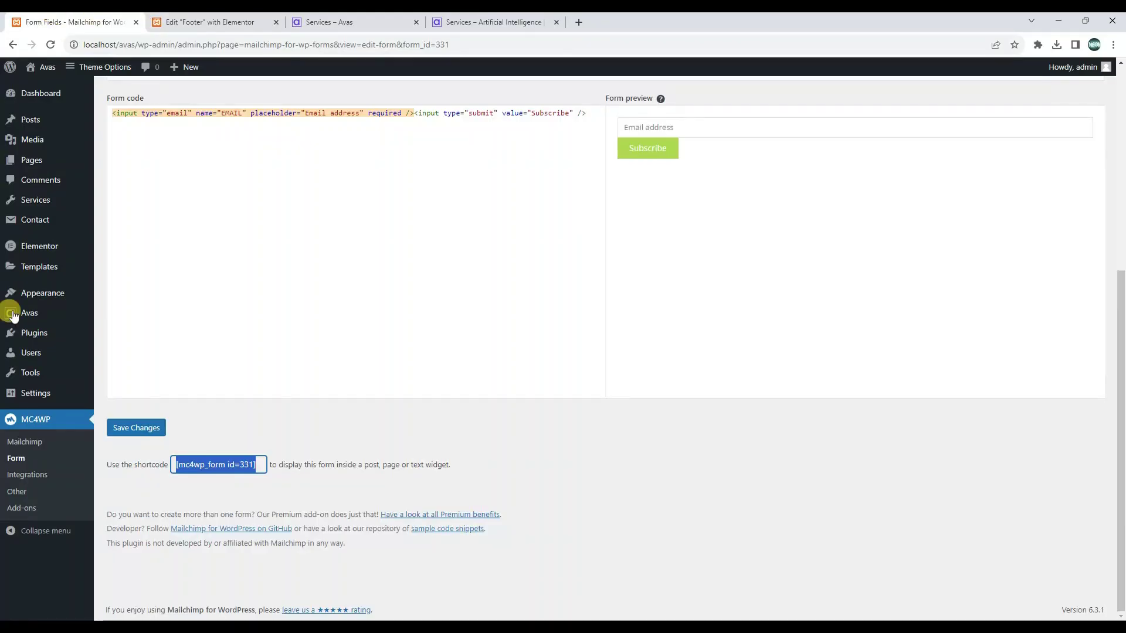
mouse_move(50, 313)
click(128, 365)
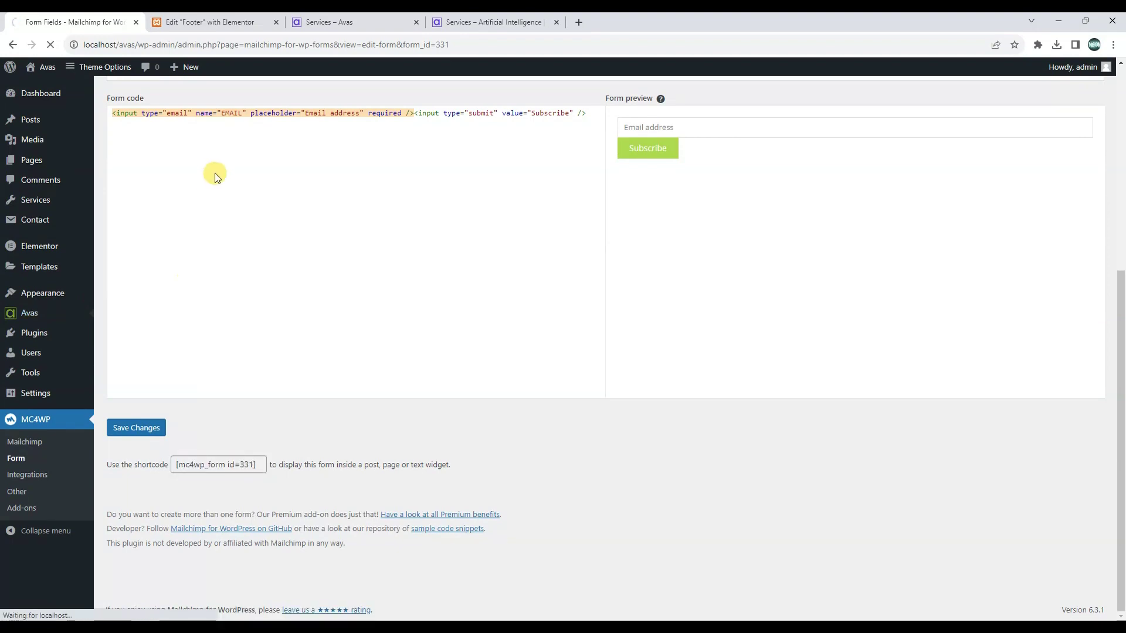
click(220, 15)
click(275, 25)
drag(208, 45, 164, 39)
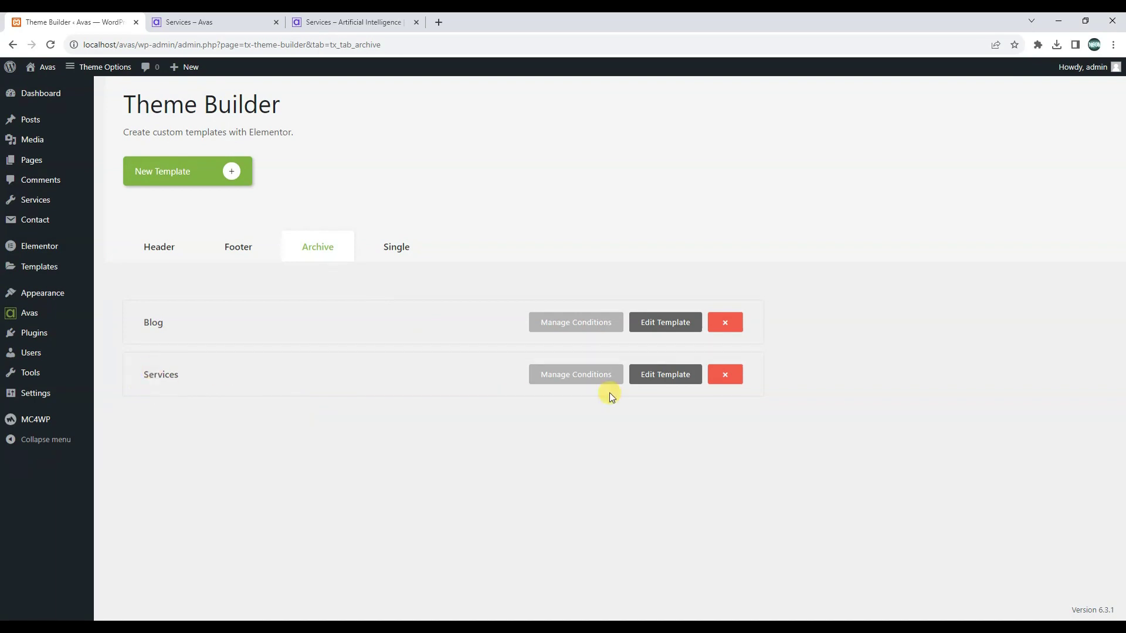
- Give the Services archive template a Services Archive (all) display condition and save it
click(578, 380)
click(539, 369)
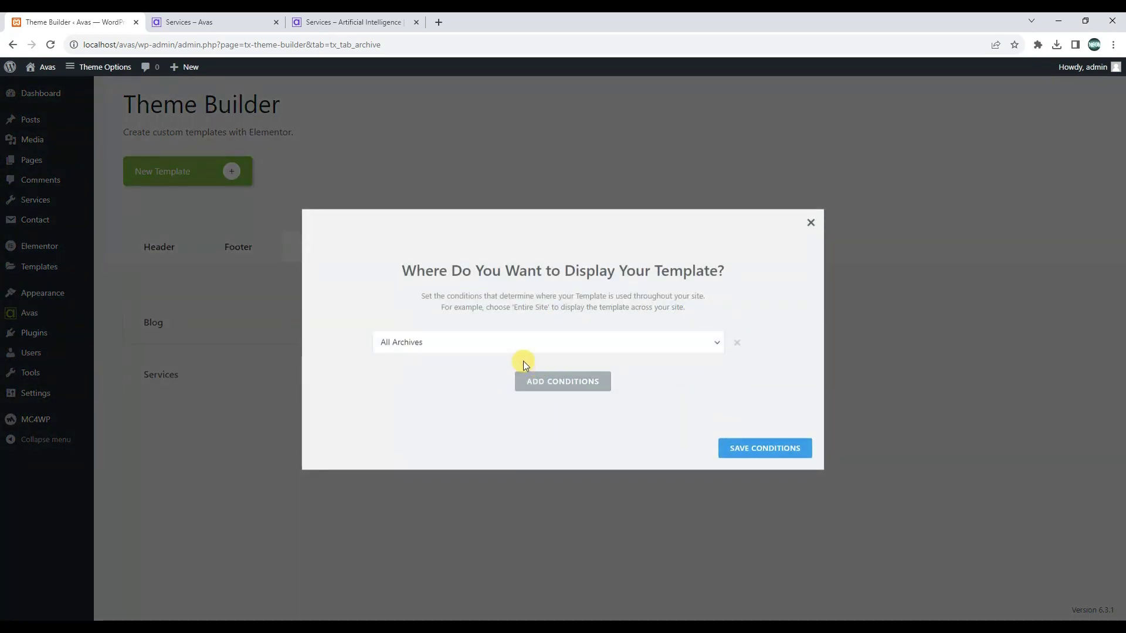
click(432, 340)
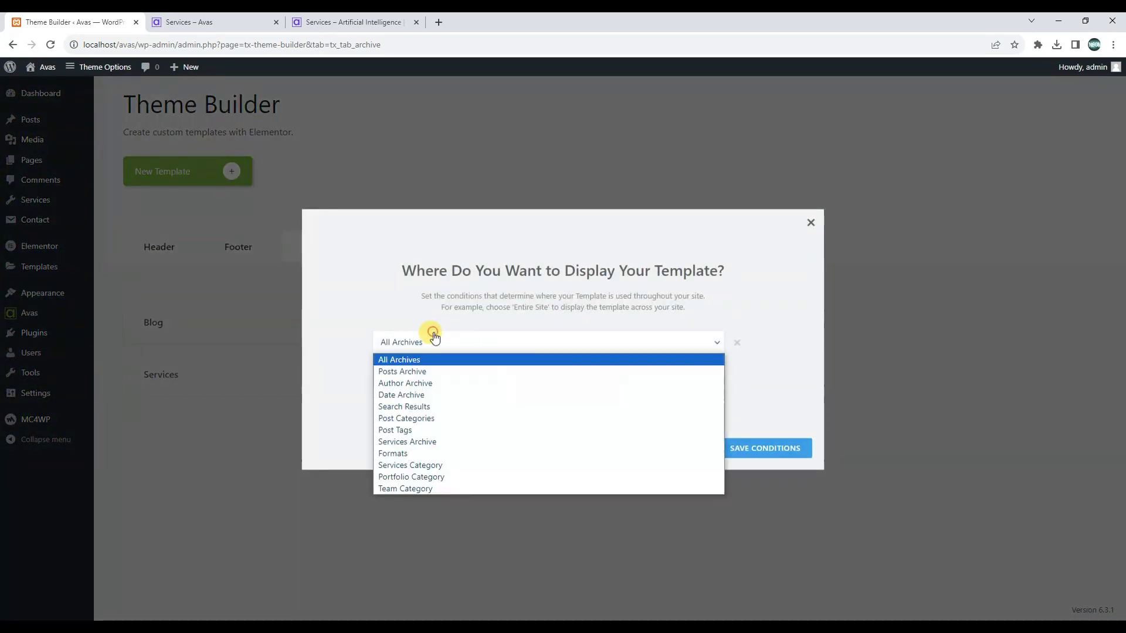
click(403, 441)
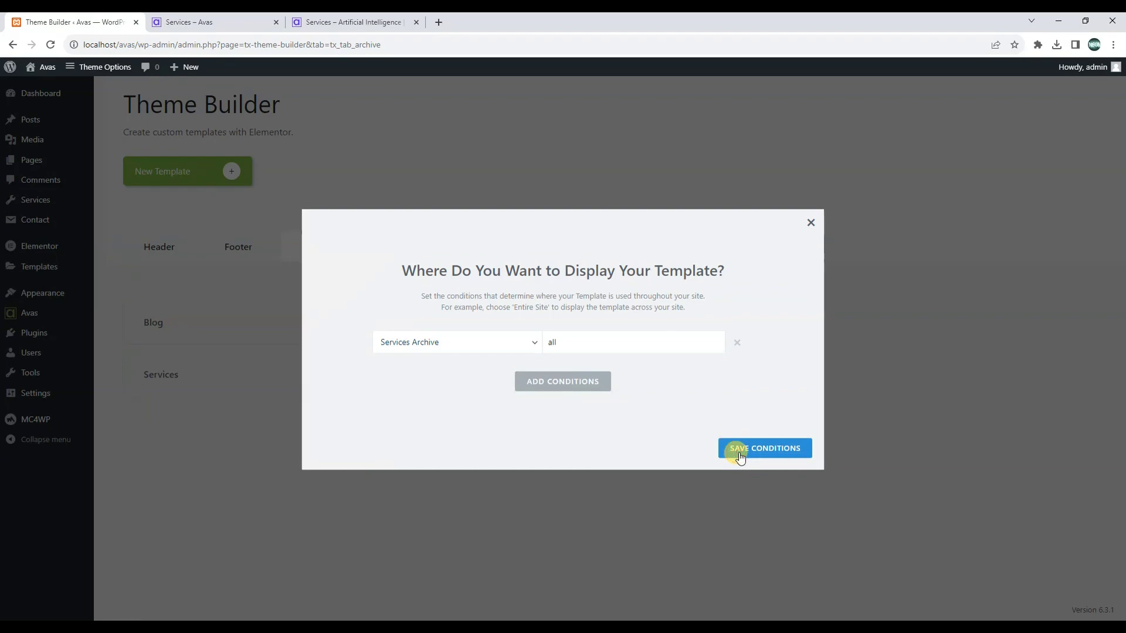
click(735, 455)
- Reload the local Services page and compare it with the live demo's Services page
click(202, 20)
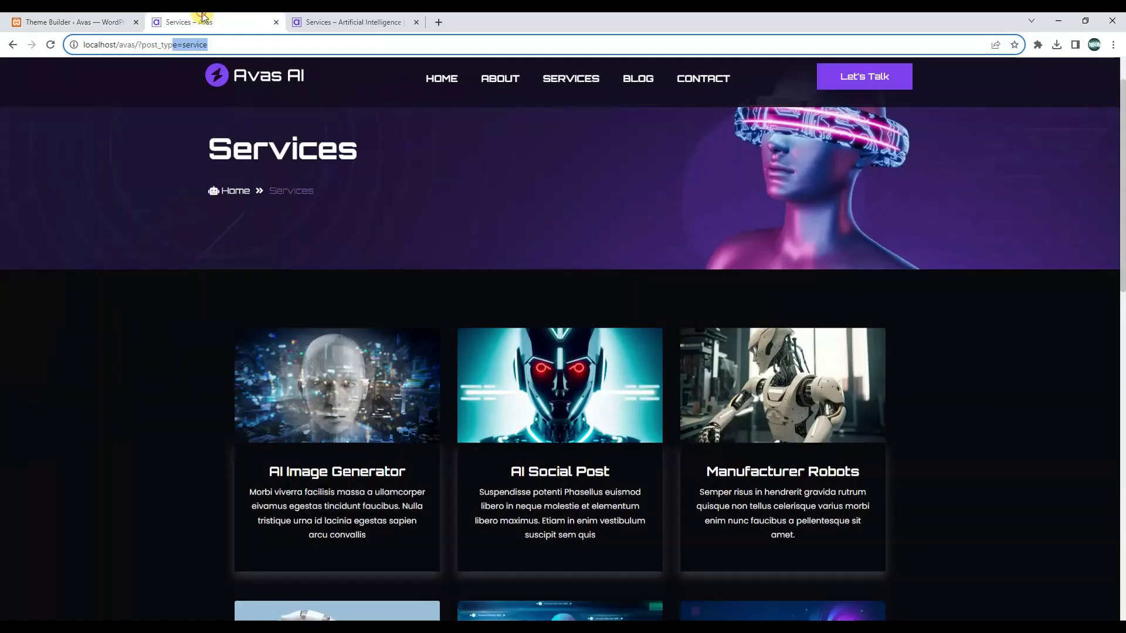
click(50, 45)
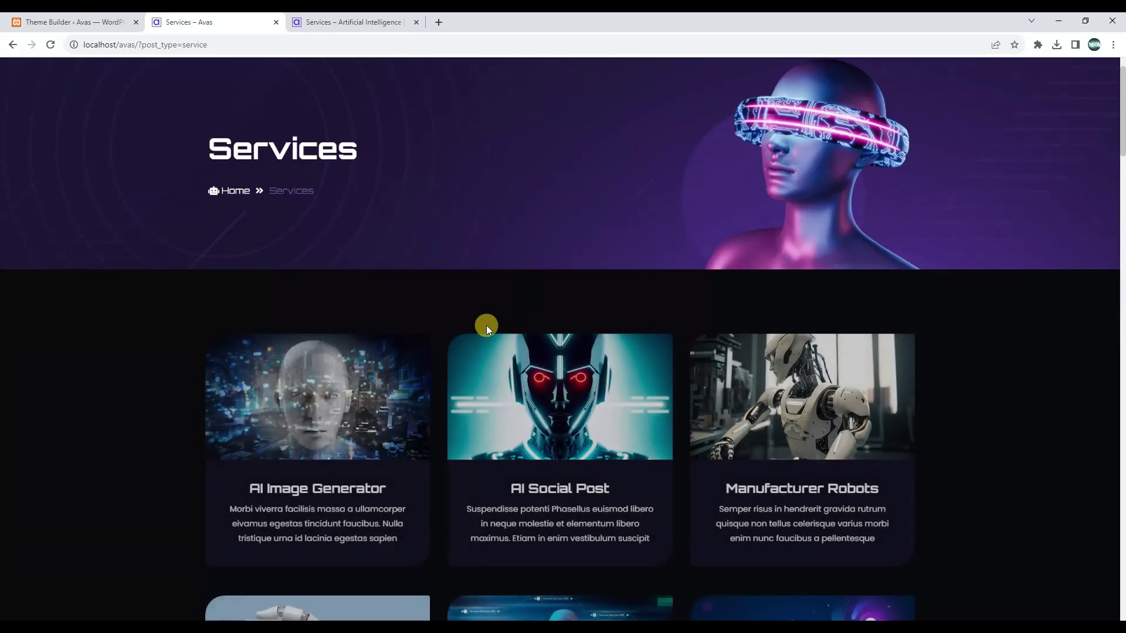
scroll(626, 350, down, 7)
scroll(626, 350, down, 15)
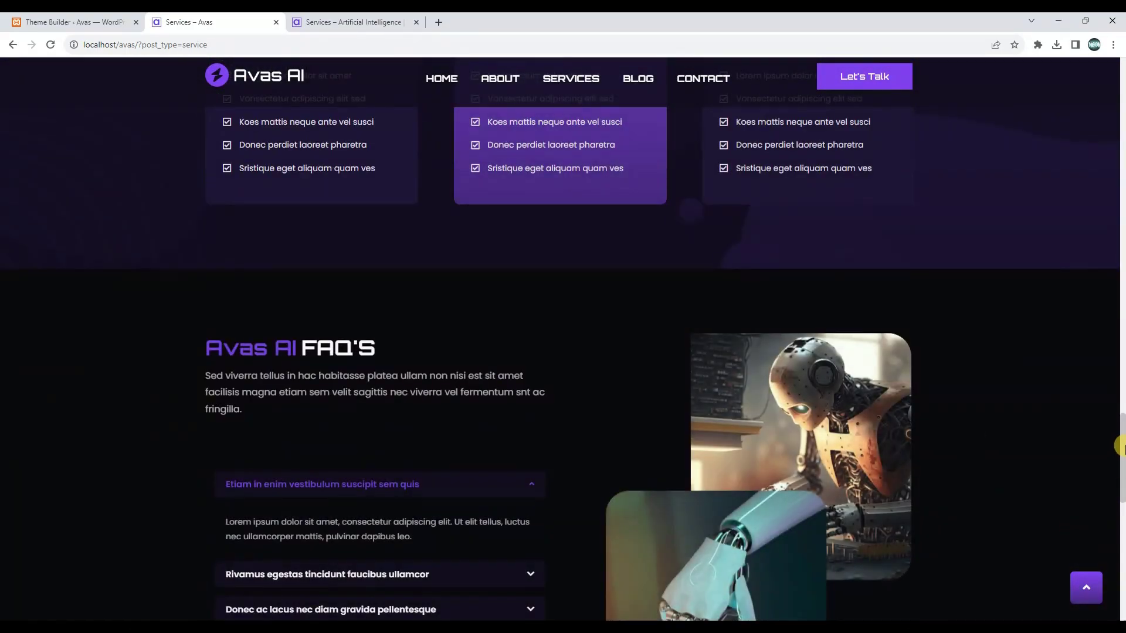
scroll(1117, 446, down, 5)
scroll(1118, 446, up, 10)
click(347, 22)
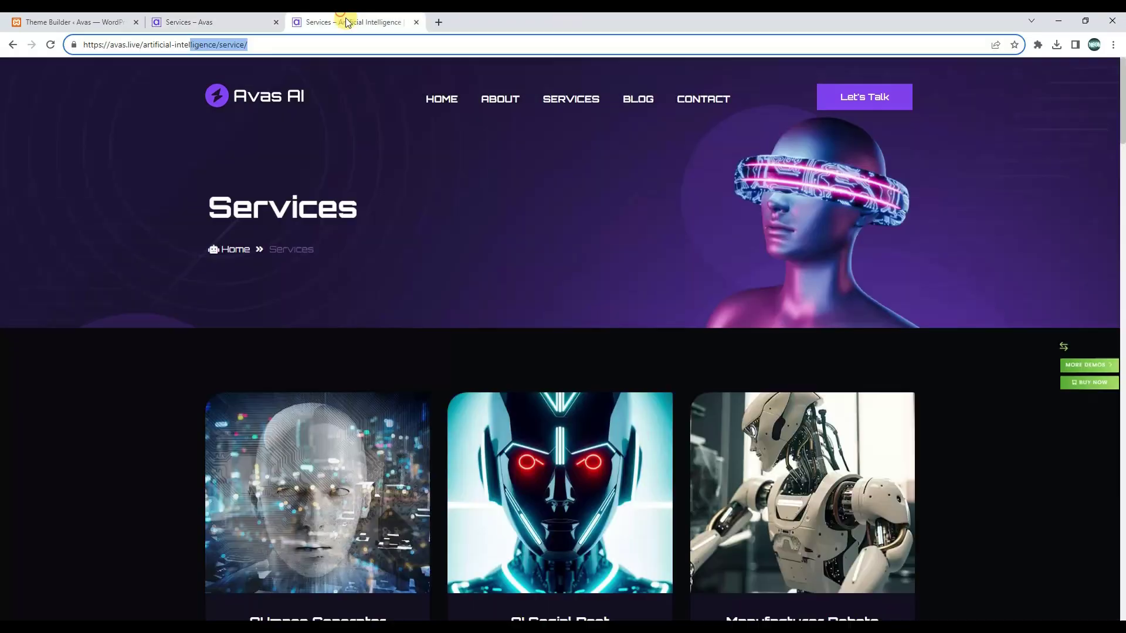
scroll(700, 366, down, 5)
scroll(700, 367, down, 10)
click(185, 17)
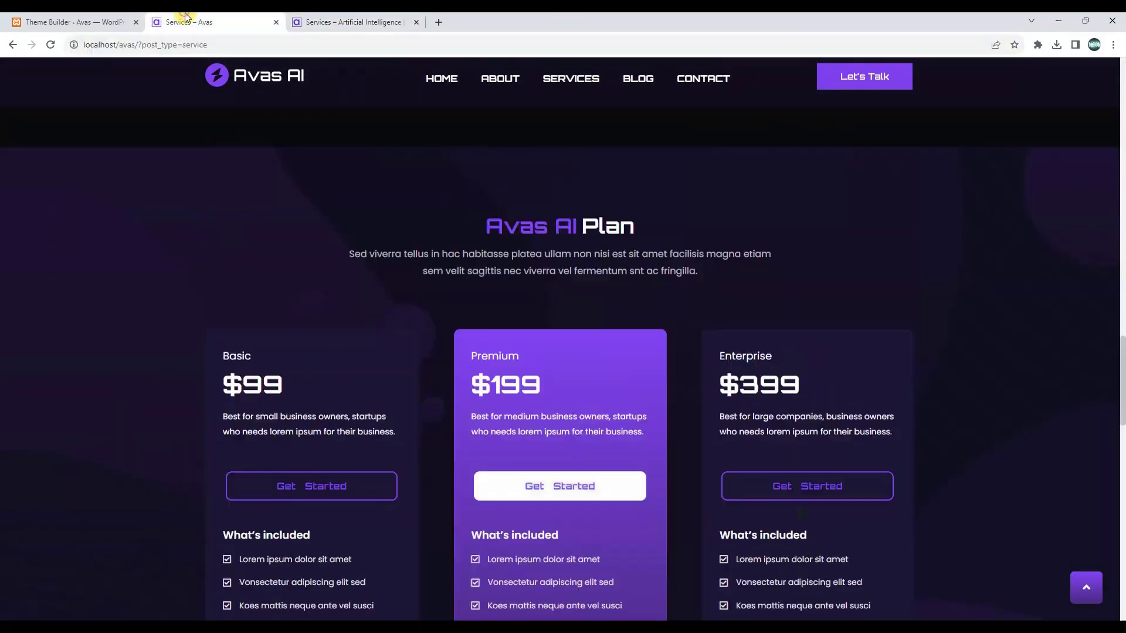
click(370, 18)
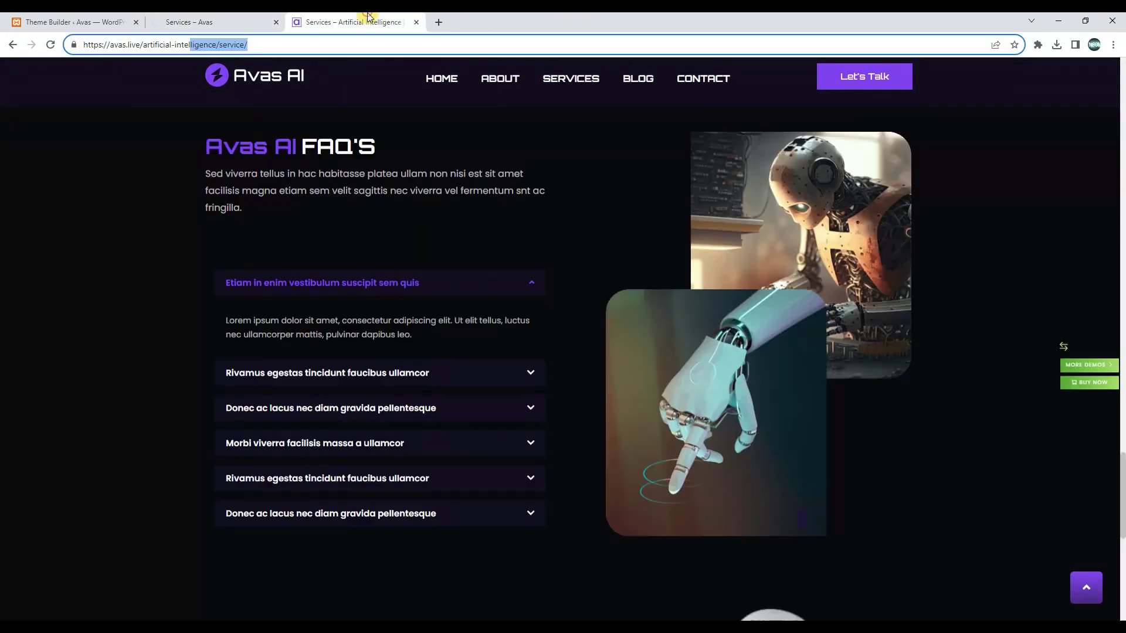
- On the live demo's Blog page, open the 'Temporibus autem quib' post, then review the local page
click(639, 80)
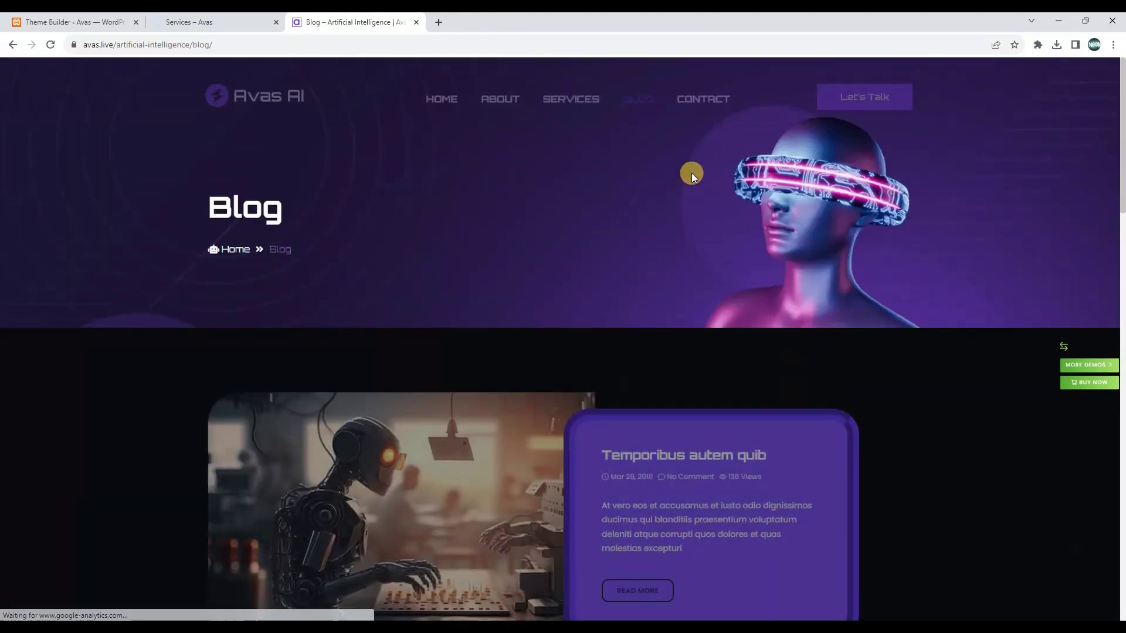
scroll(617, 357, down, 10)
scroll(581, 388, up, 9)
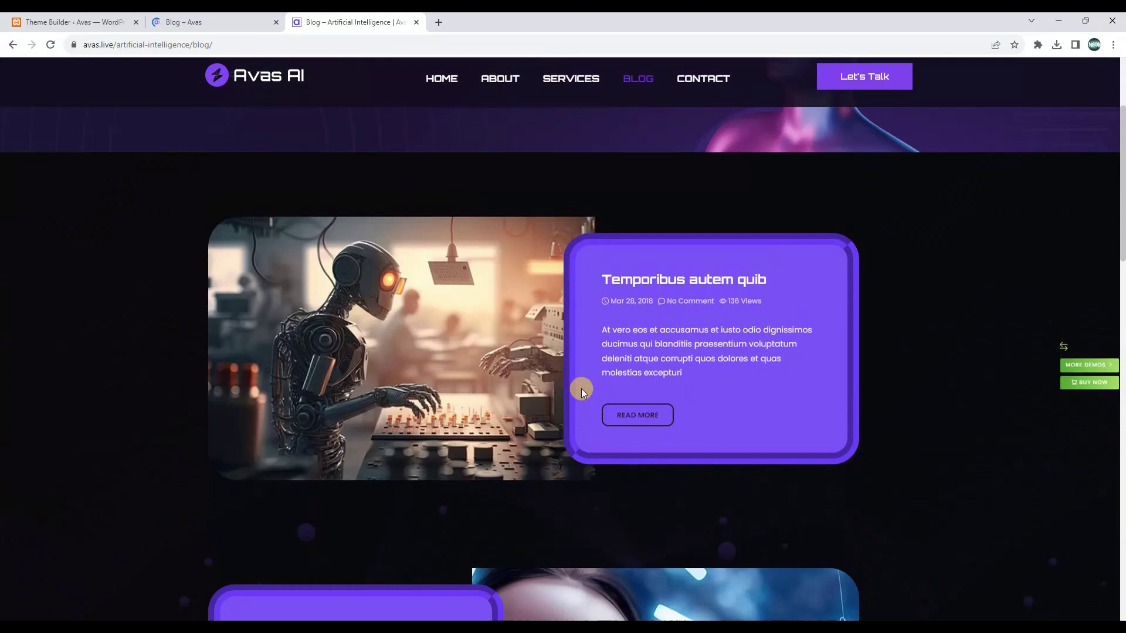
click(657, 338)
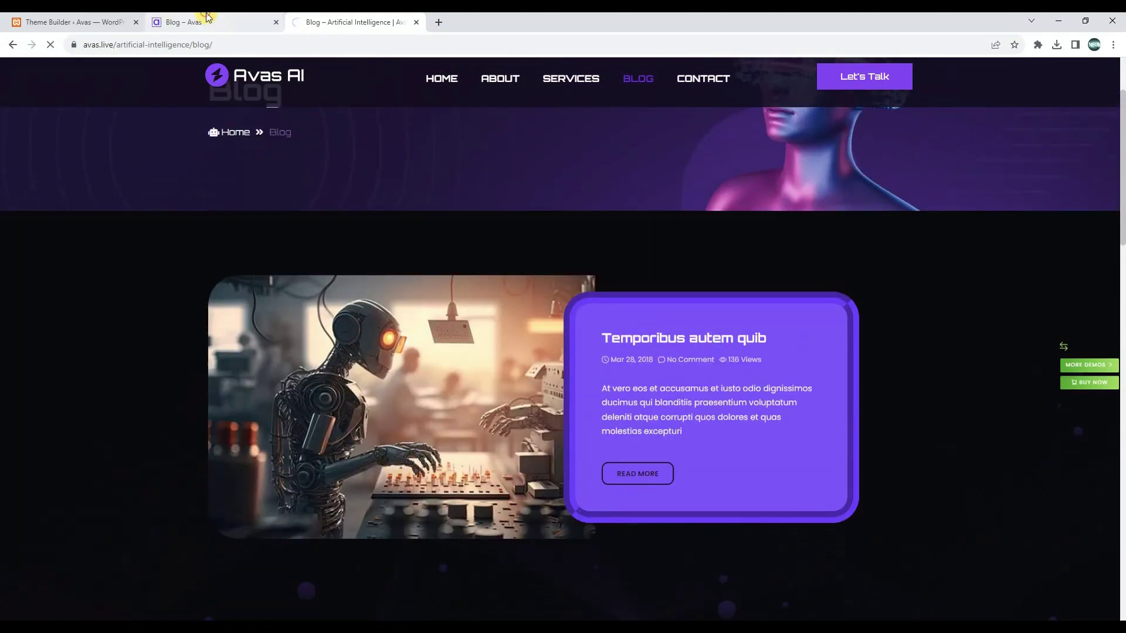
key(ctrl+shift+Tab)
scroll(616, 379, down, 8)
scroll(616, 382, up, 5)
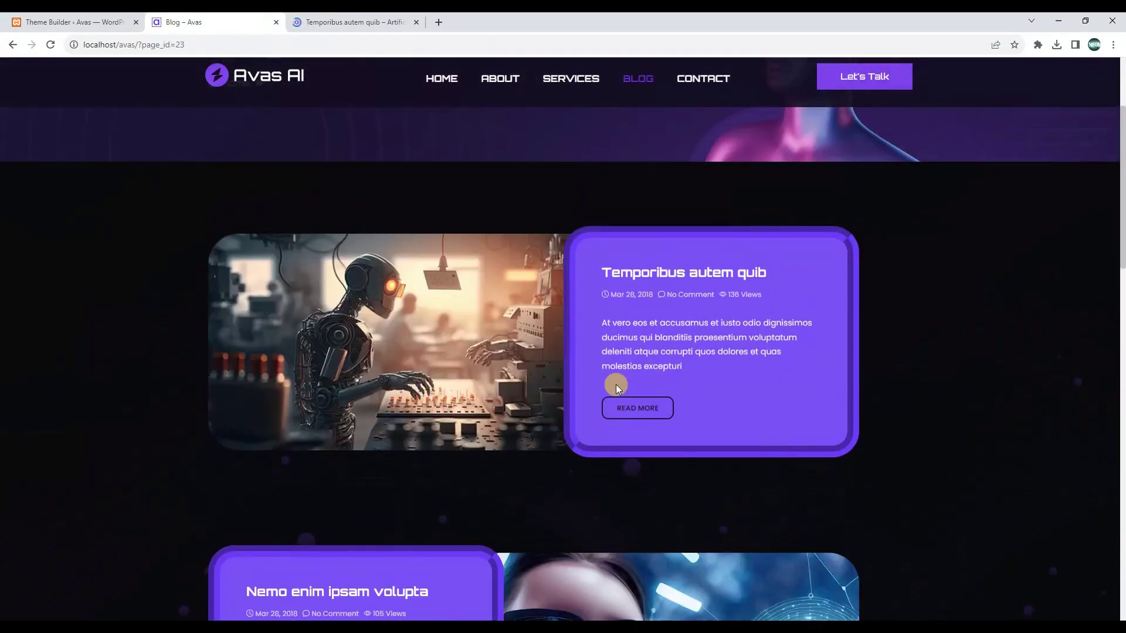
scroll(616, 386, down, 1)
scroll(616, 387, down, 8)
scroll(623, 385, up, 12)
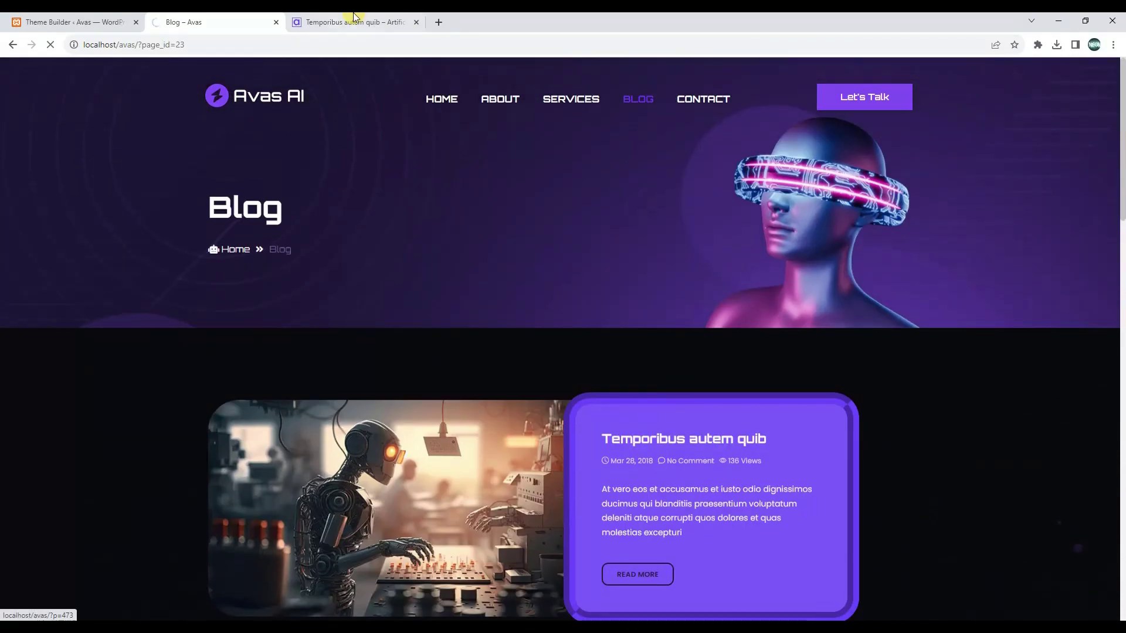
- Compare the demo's 'Temporibus autem quib' post with its local copy
click(354, 17)
scroll(367, 261, down, 8)
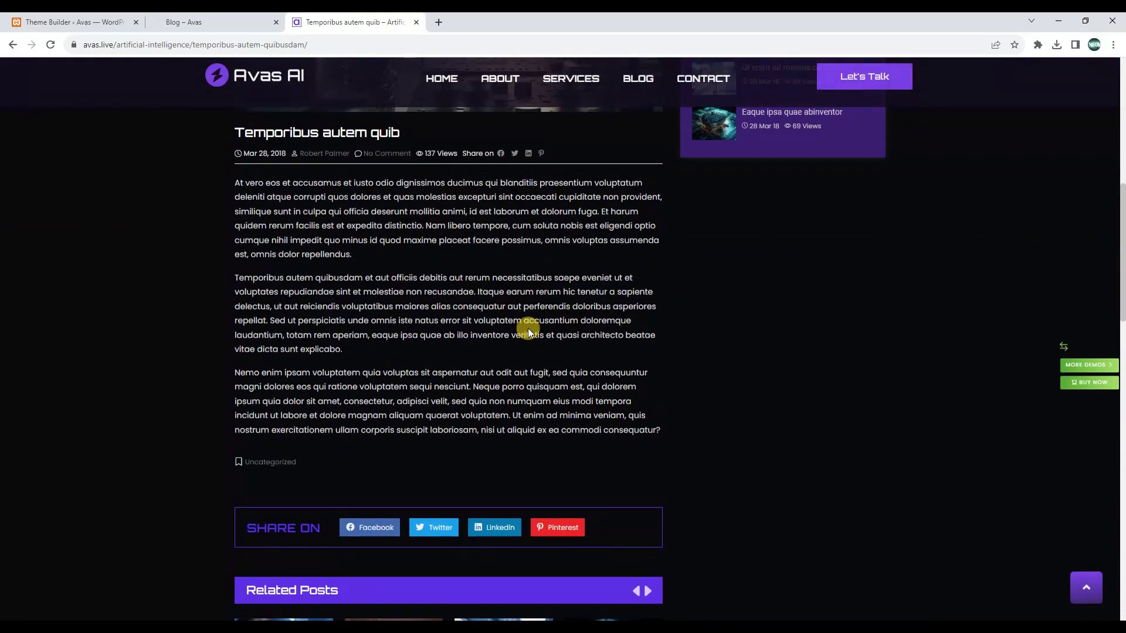
scroll(527, 328, up, 8)
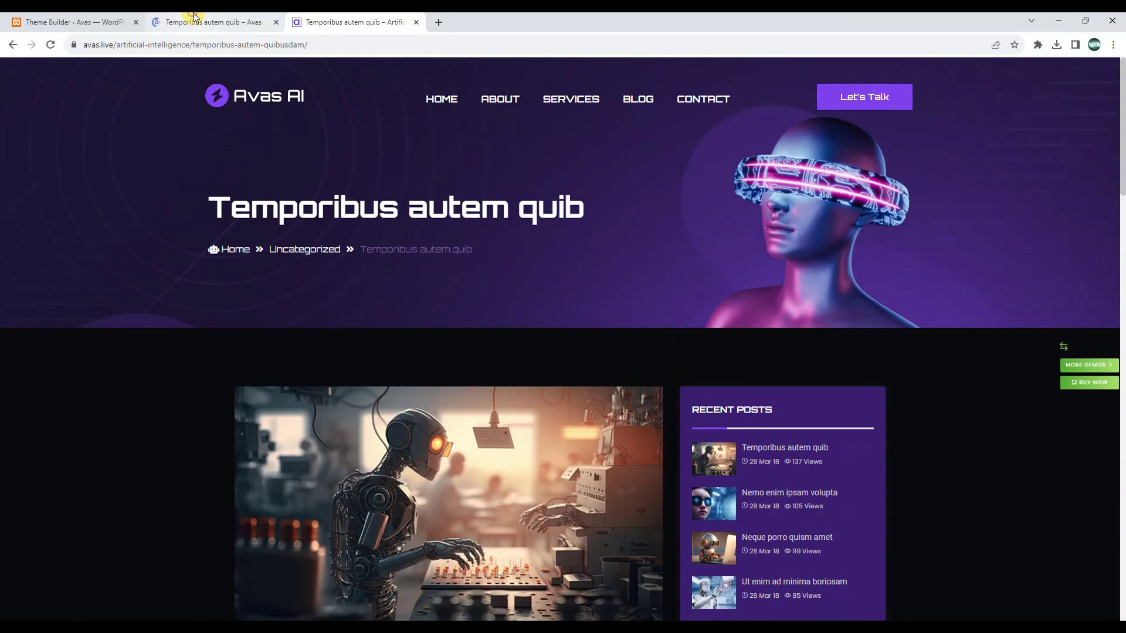
click(193, 18)
scroll(445, 311, down, 10)
scroll(446, 309, up, 3)
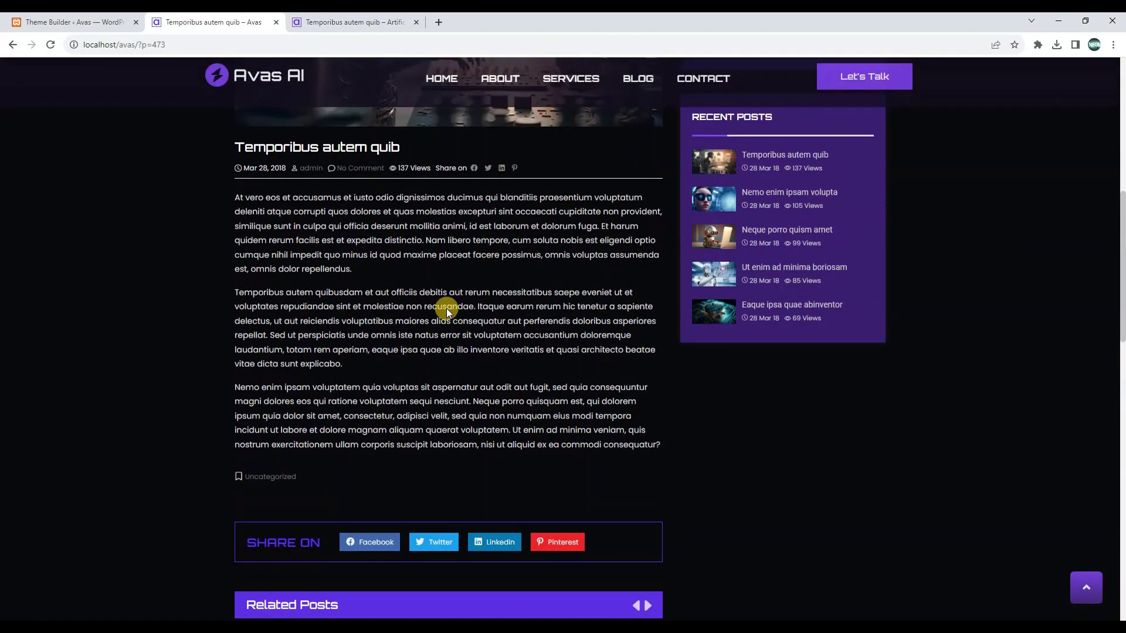
scroll(445, 308, up, 5)
click(394, 23)
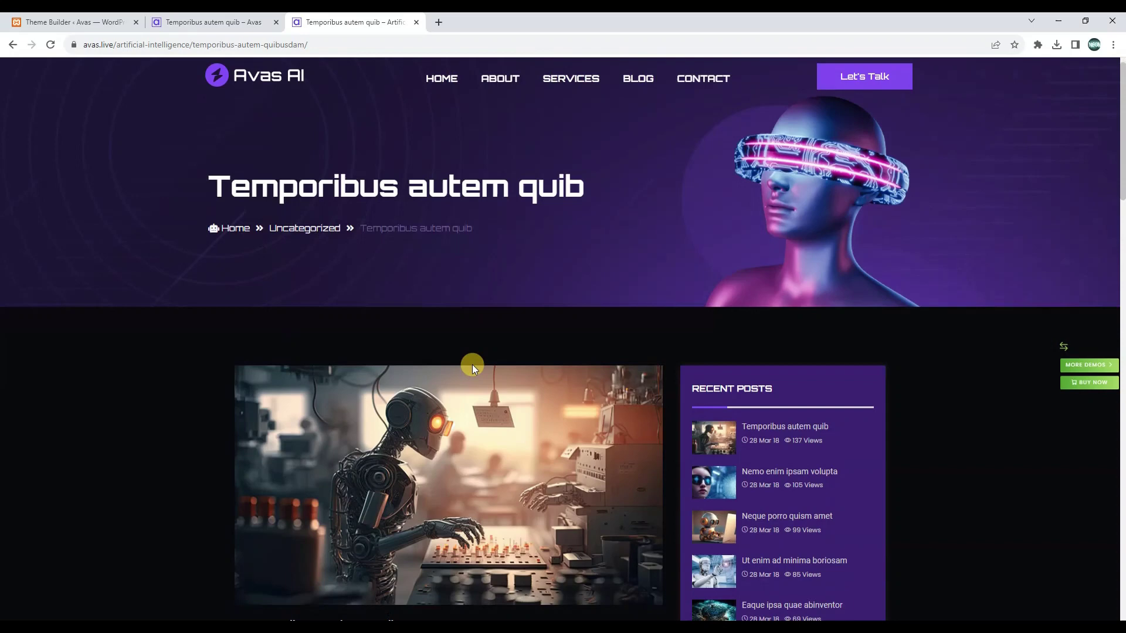
scroll(381, 375, down, 1)
scroll(335, 322, up, 1)
- Open the Uncategorized category page on the demo and locally to compare their post layouts
click(308, 253)
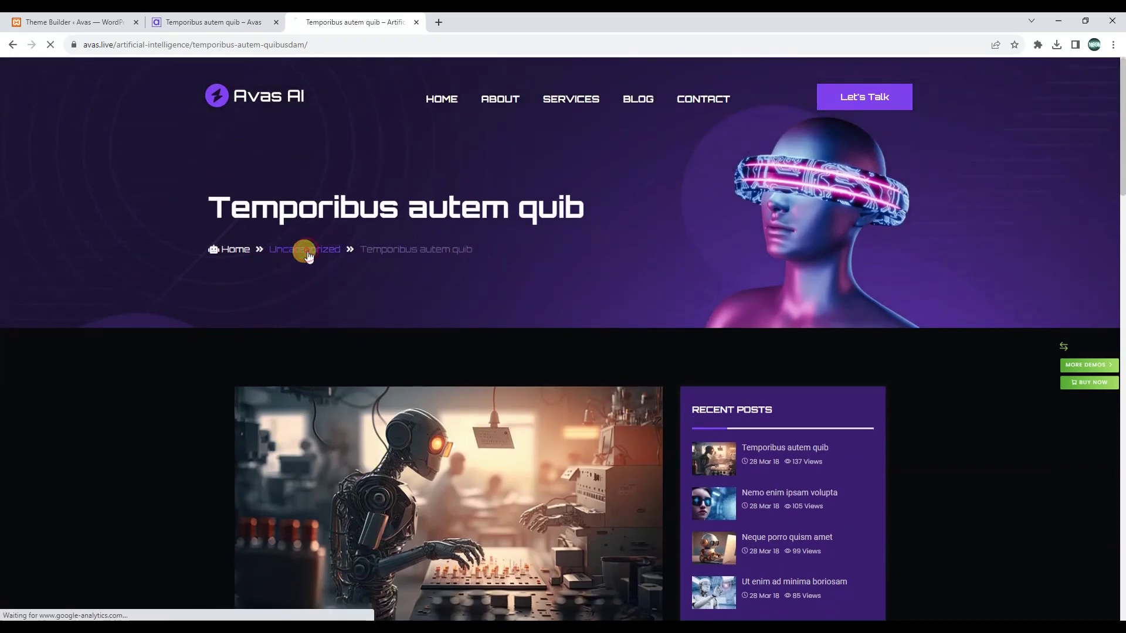
click(217, 23)
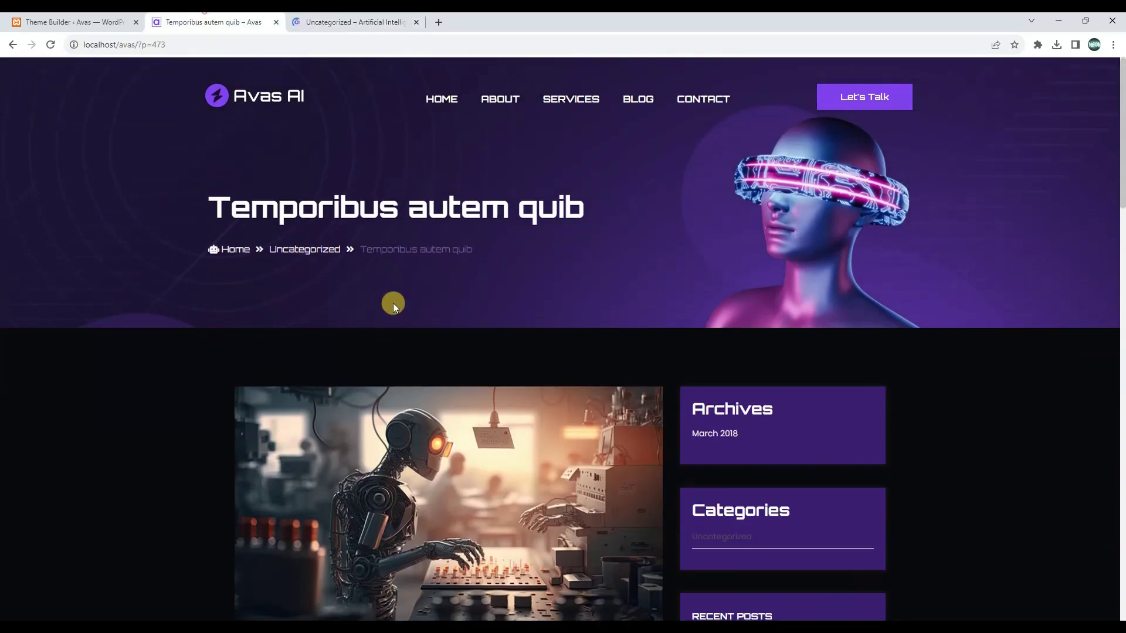
click(326, 18)
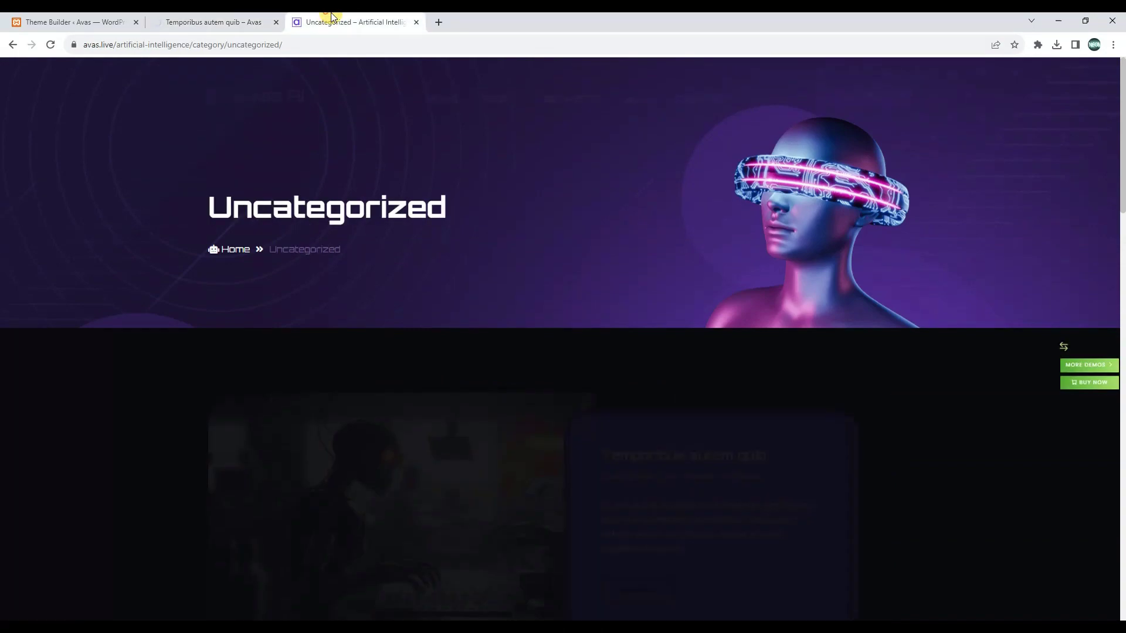
scroll(382, 368, down, 6)
scroll(366, 355, down, 15)
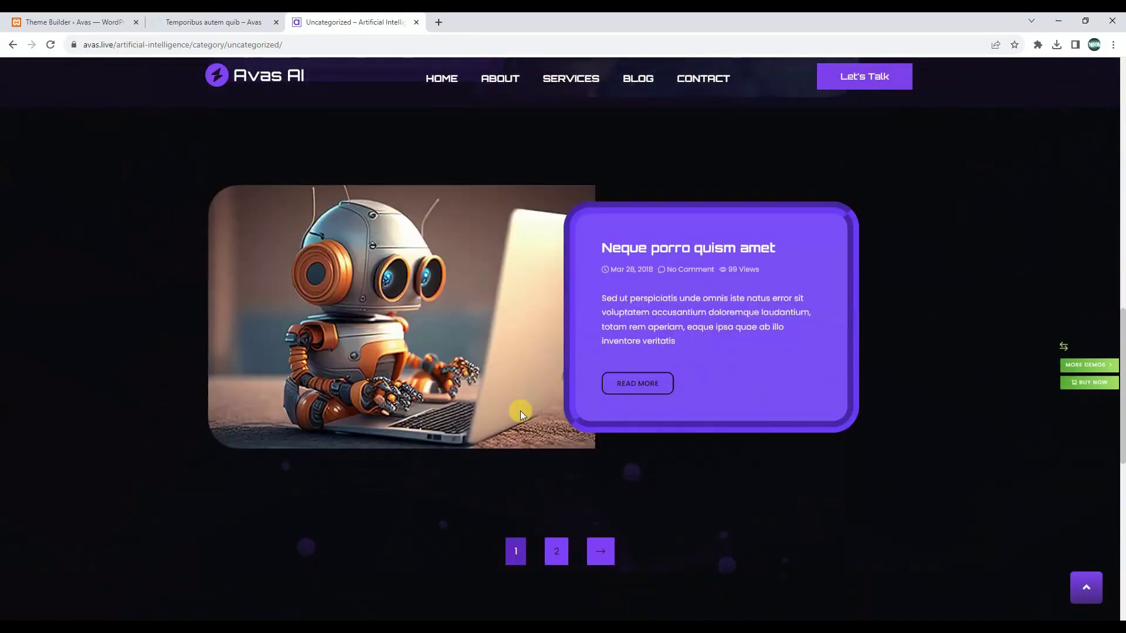
scroll(449, 382, up, 8)
click(205, 16)
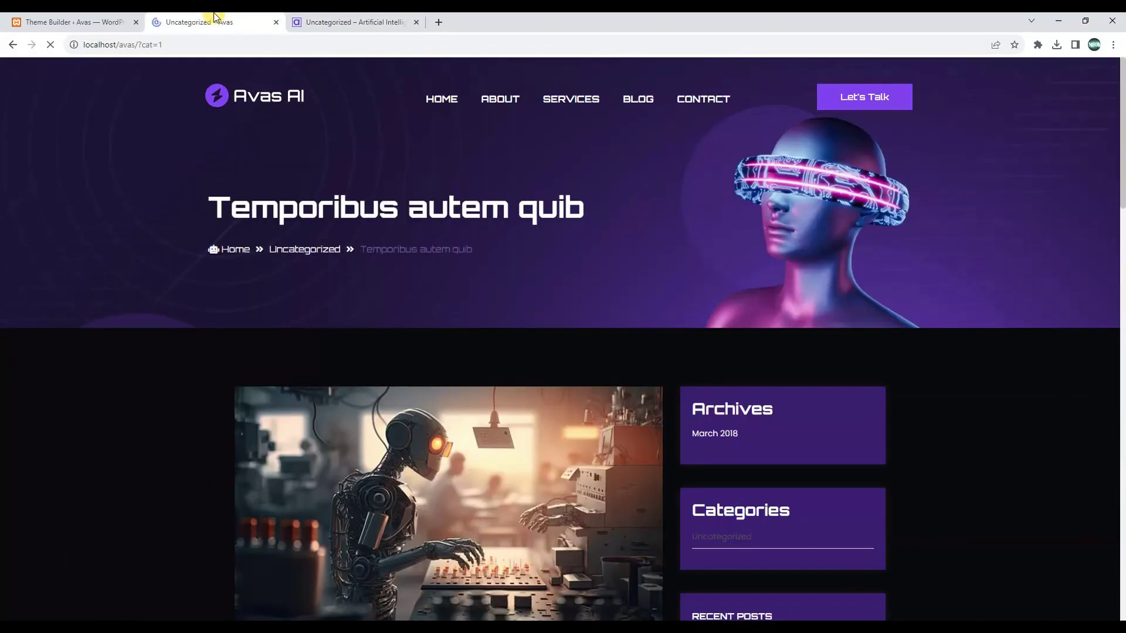
scroll(455, 422, down, 12)
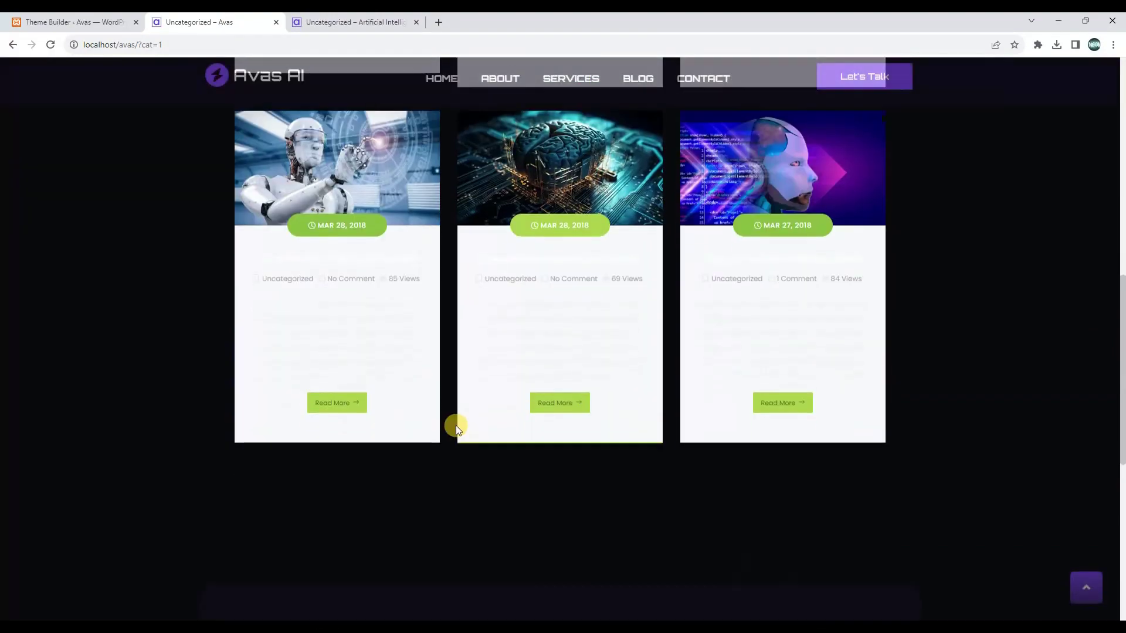
scroll(452, 418, up, 15)
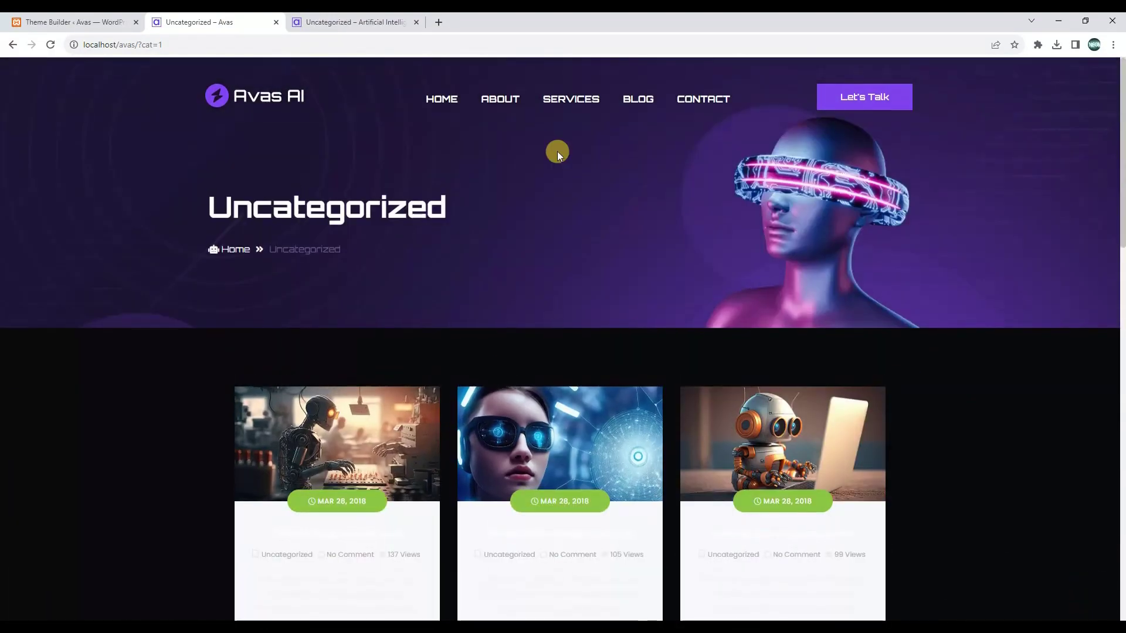
- Save an All Archives display condition on the Blog archive template, then return to the local category page
click(82, 22)
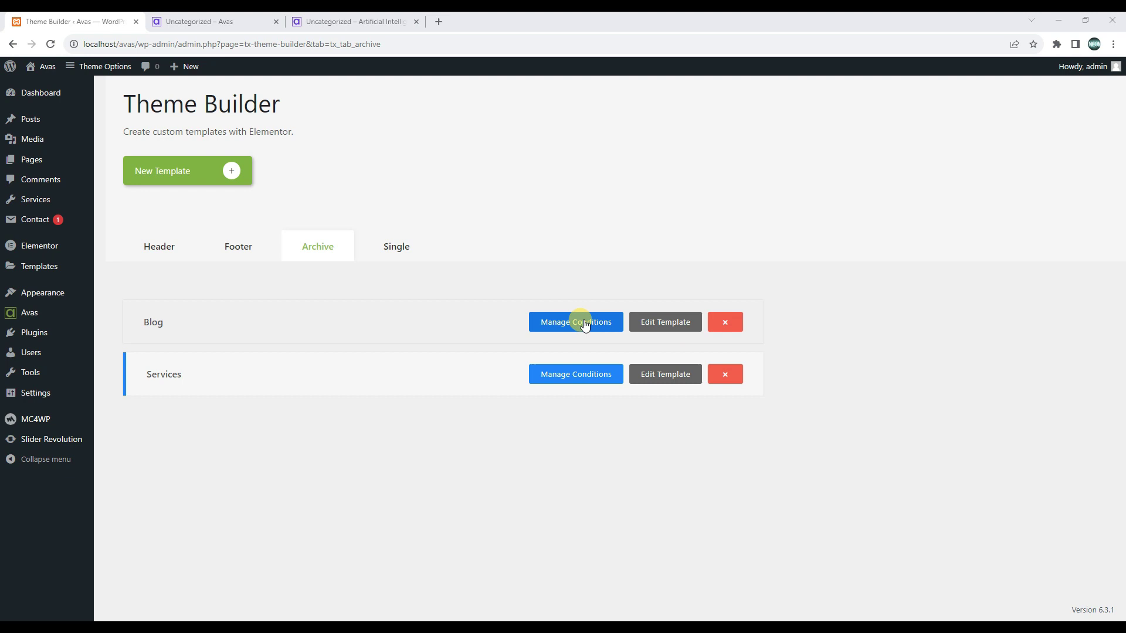
click(544, 323)
click(575, 326)
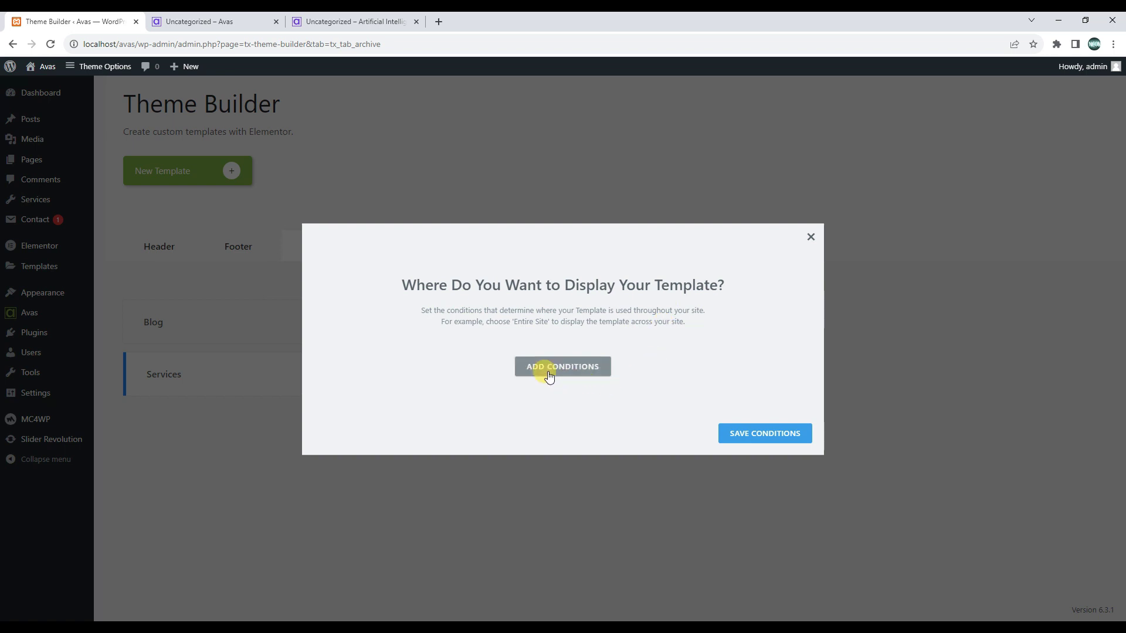
click(556, 374)
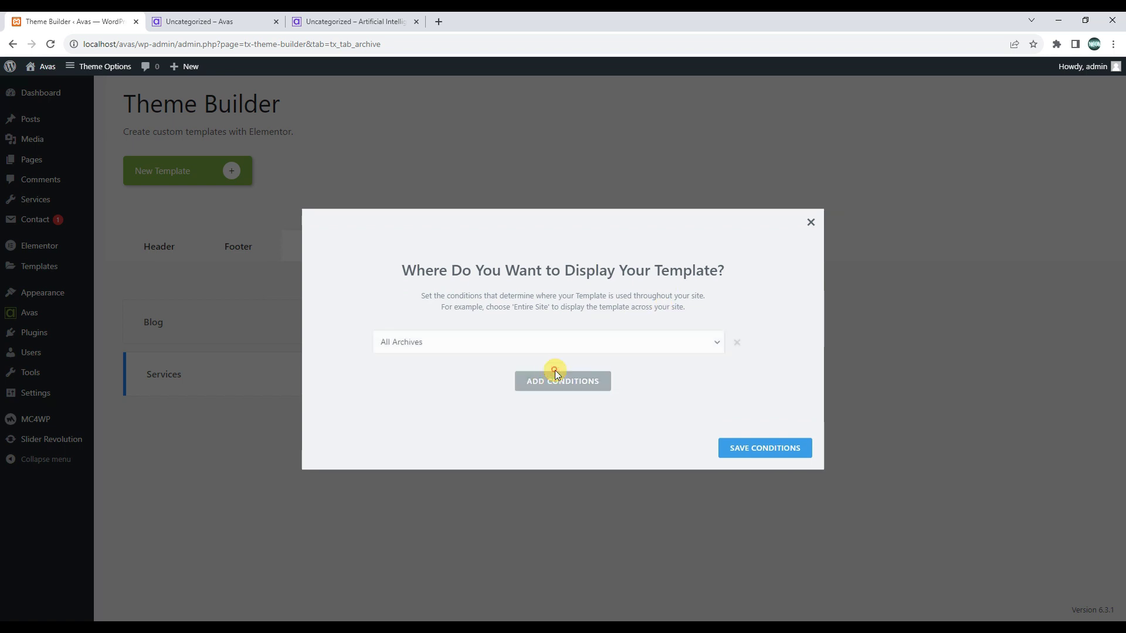
click(449, 346)
click(398, 362)
click(756, 449)
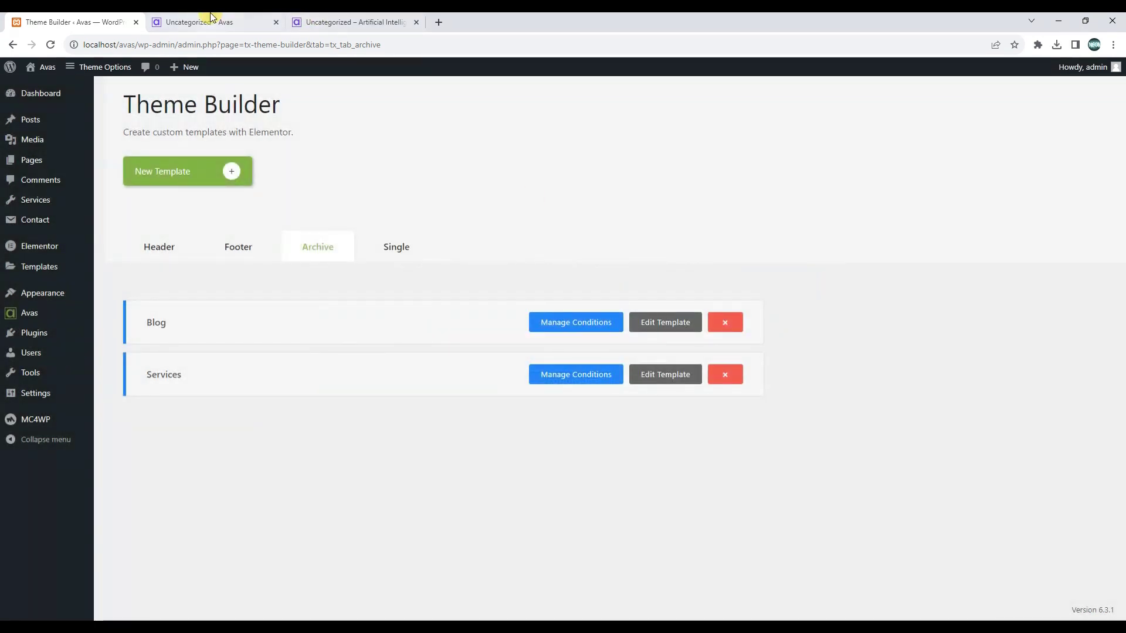
click(211, 17)
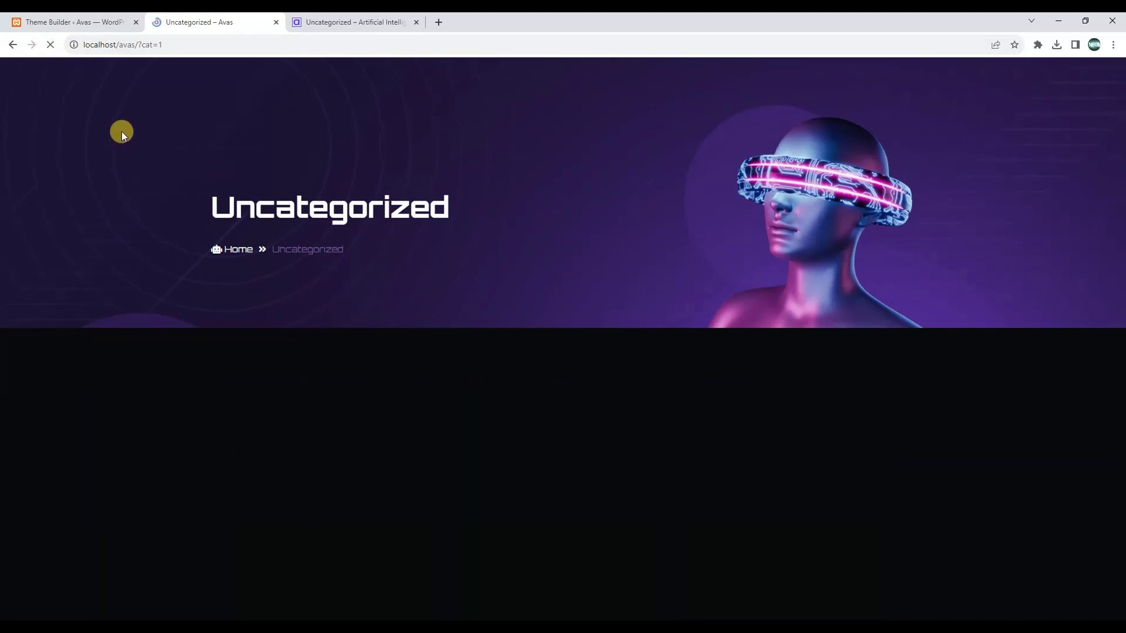
- Compare the local Uncategorized category page against the live demo's version
scroll(442, 313, down, 8)
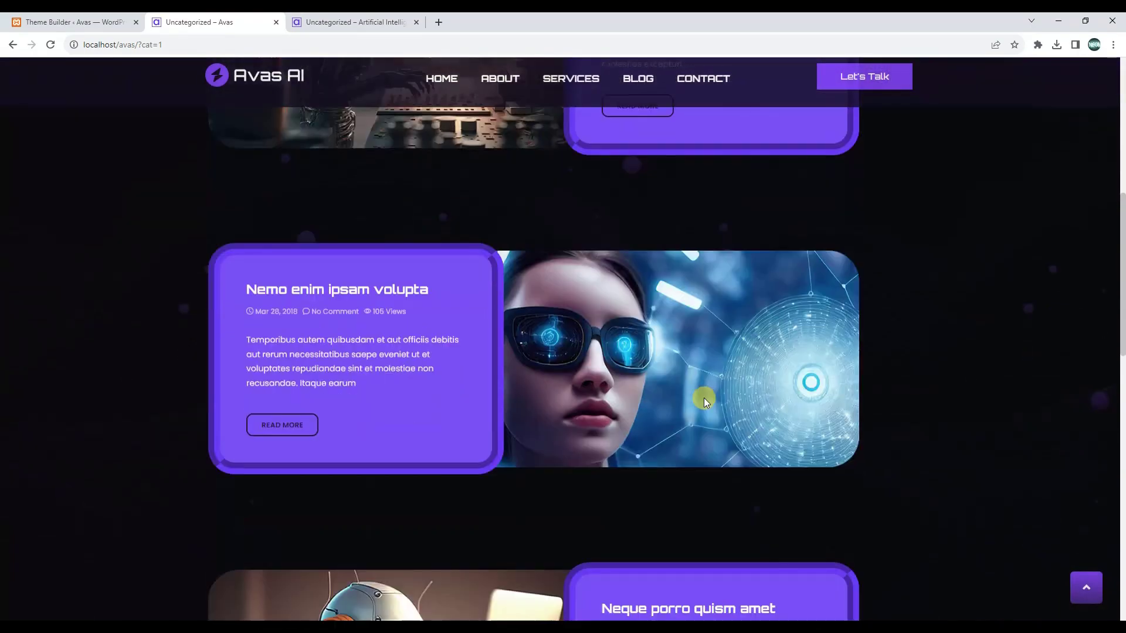
click(328, 22)
scroll(473, 290, up, 8)
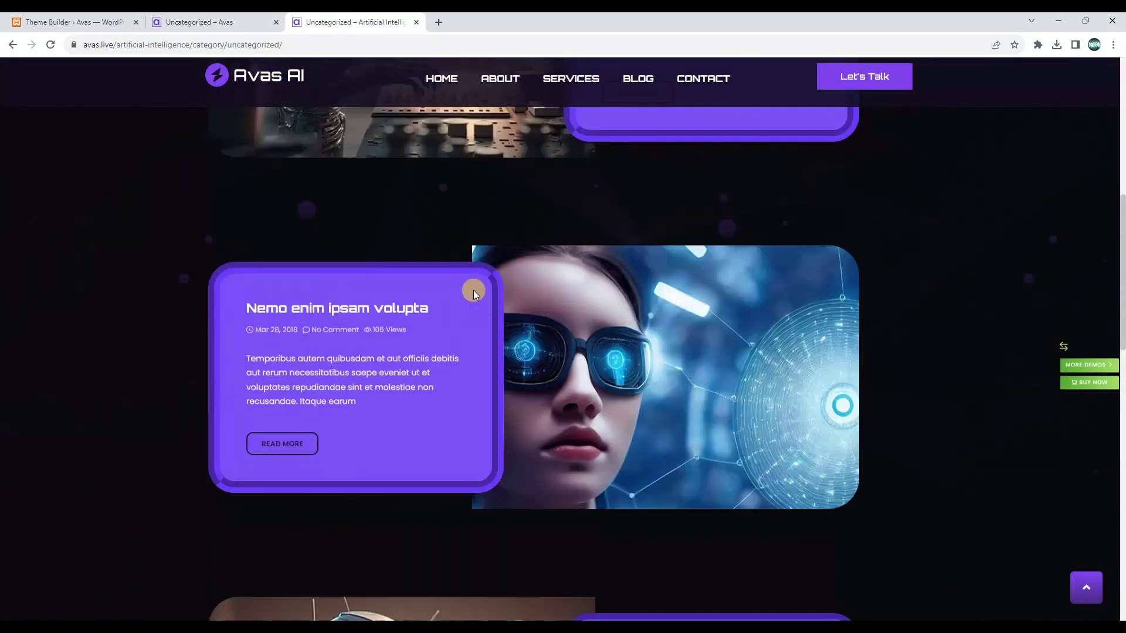
click(212, 21)
scroll(455, 360, down, 5)
scroll(506, 379, up, 12)
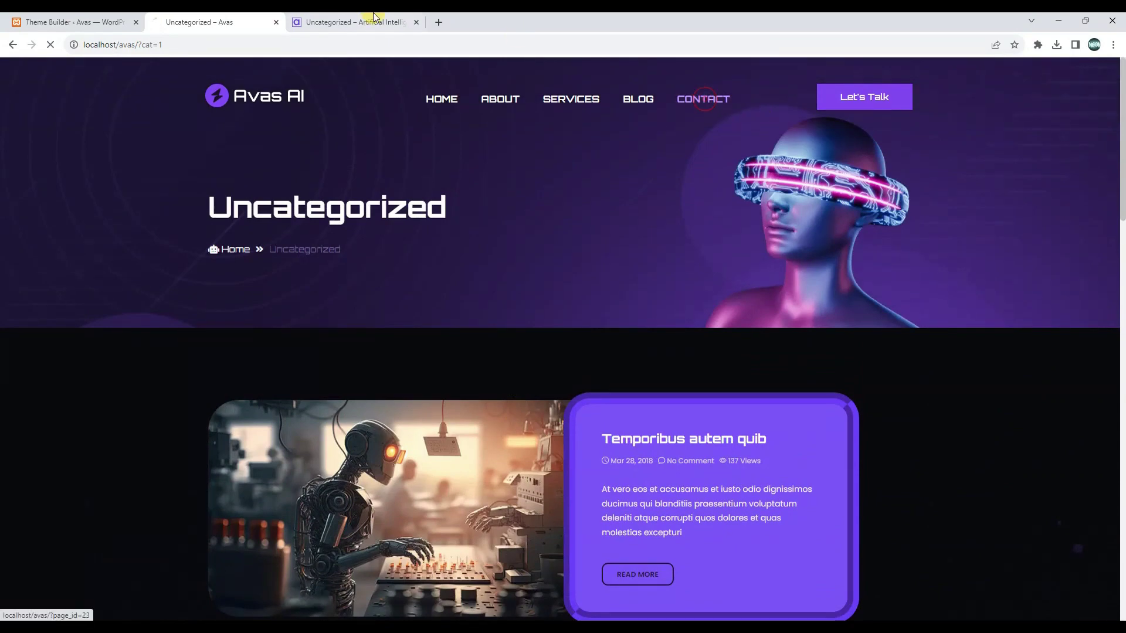
click(374, 18)
- Open the live demo's Contact page and review its form
click(703, 79)
scroll(589, 178, up, 3)
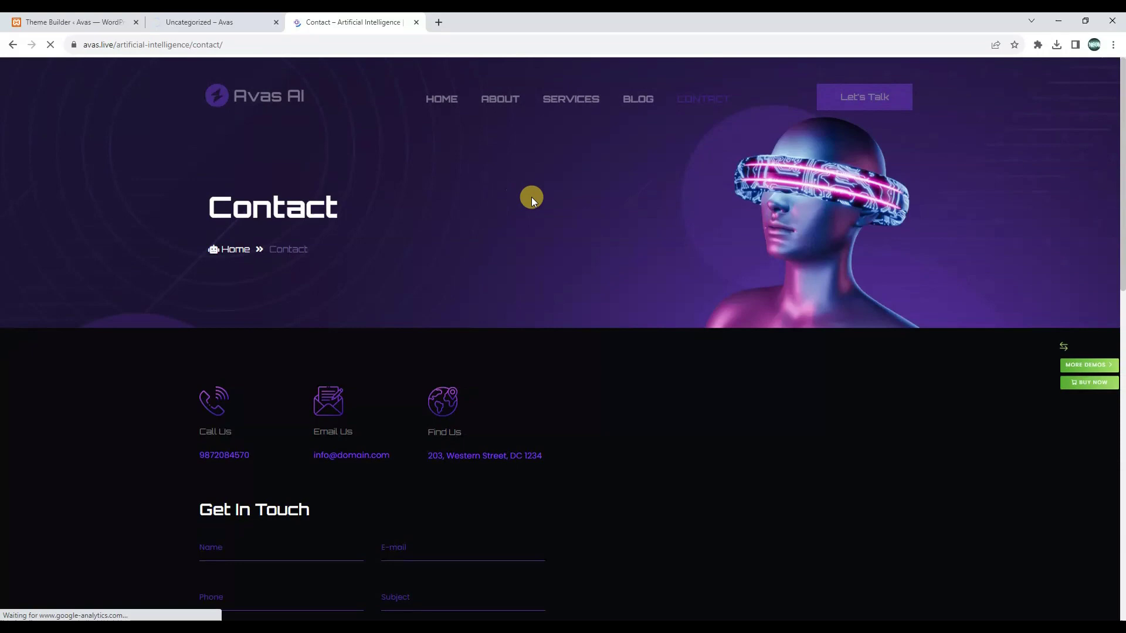
scroll(533, 198, down, 3)
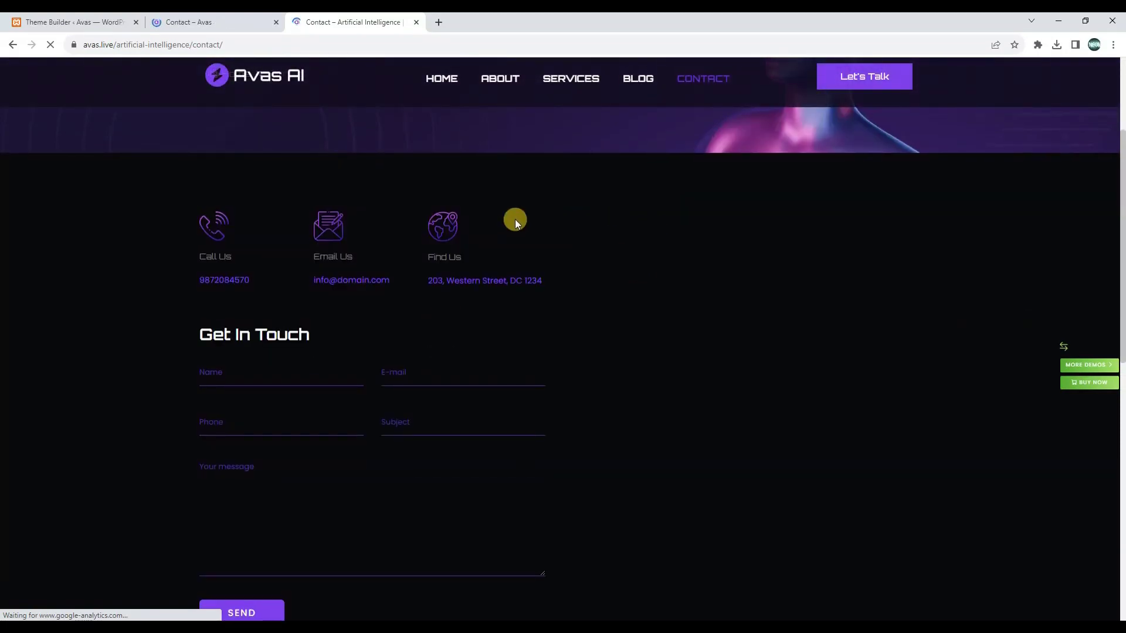
scroll(510, 218, up, 3)
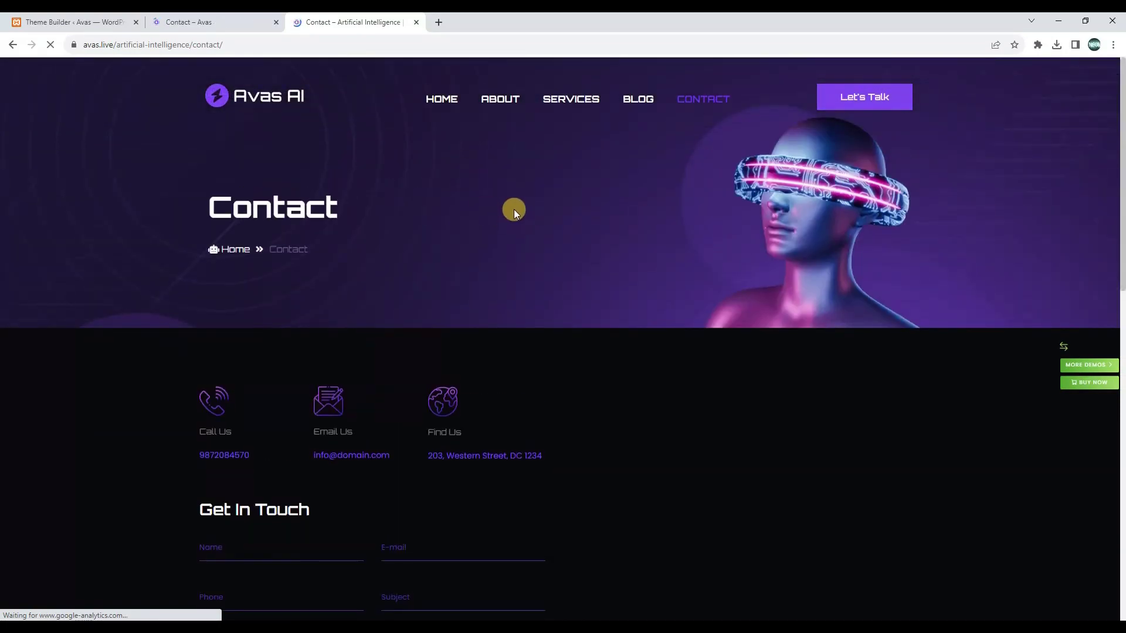
scroll(551, 210, down, 9)
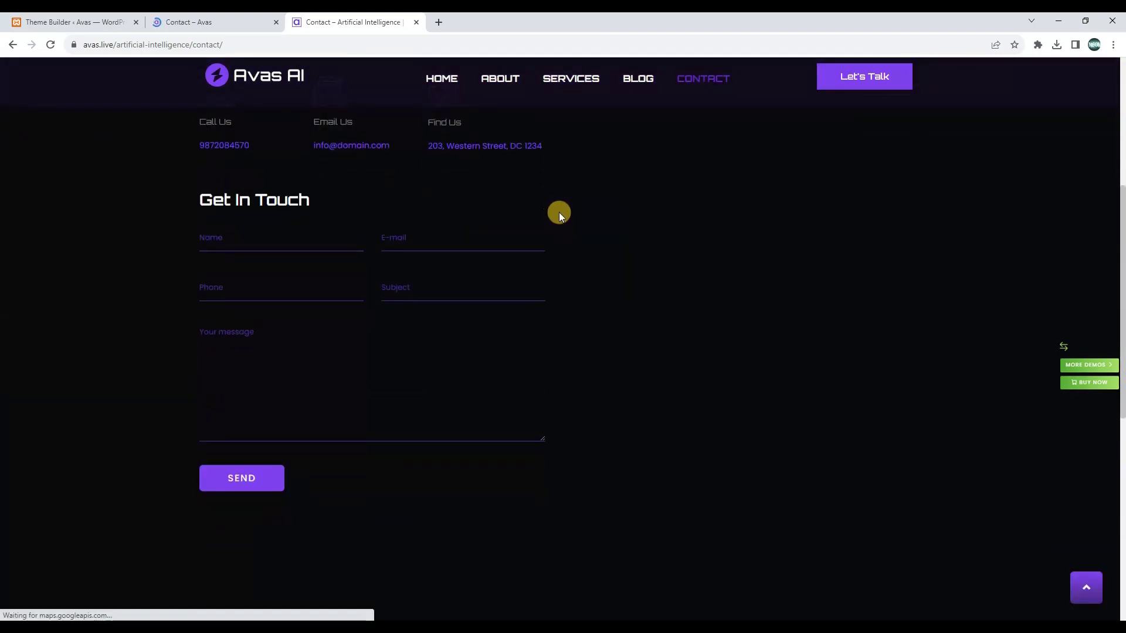
scroll(429, 275, up, 10)
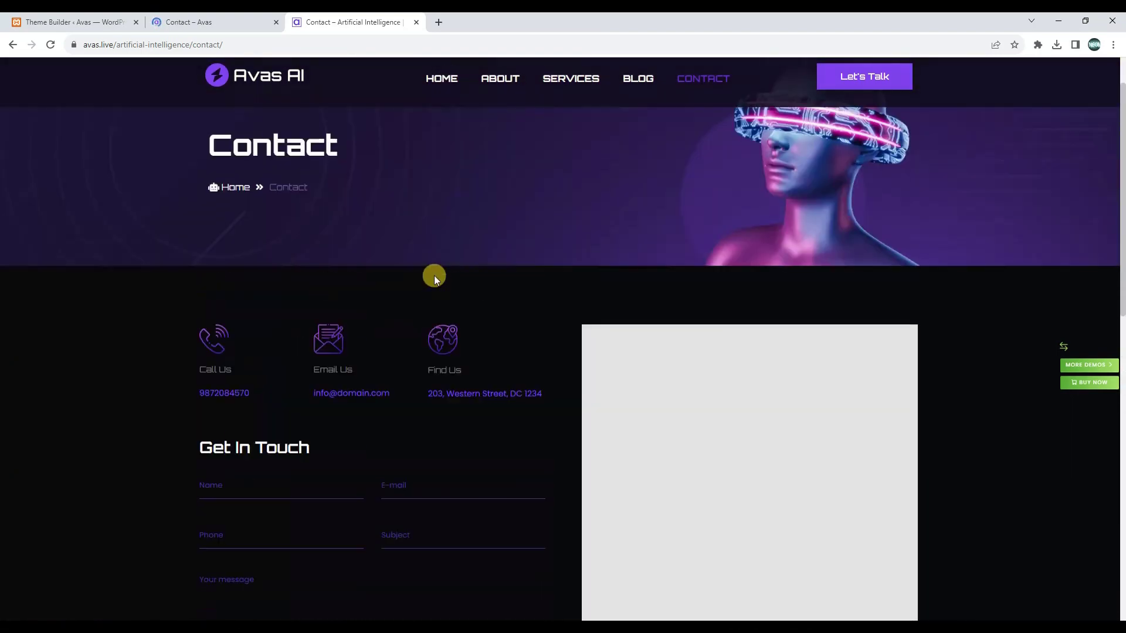
- Check the local Contact page showing 'Contact form not found' against the demo, then return to Theme Builder
click(232, 21)
scroll(409, 287, down, 6)
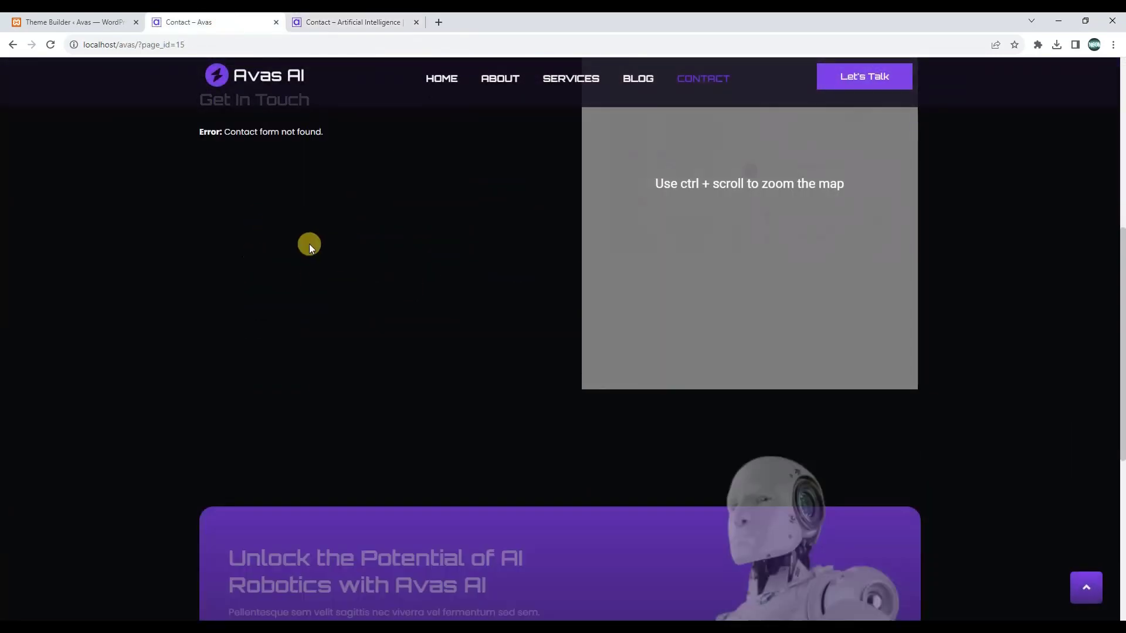
scroll(258, 281, up, 3)
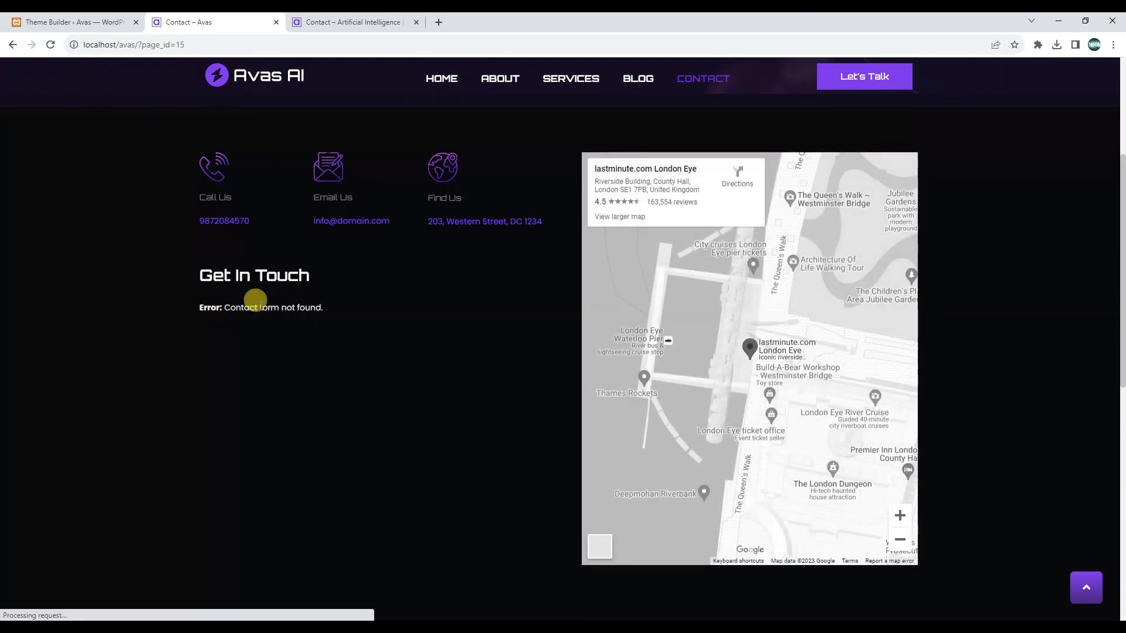
drag(260, 308, 315, 308)
scroll(379, 335, up, 3)
scroll(379, 335, down, 1)
key(ctrl+Tab)
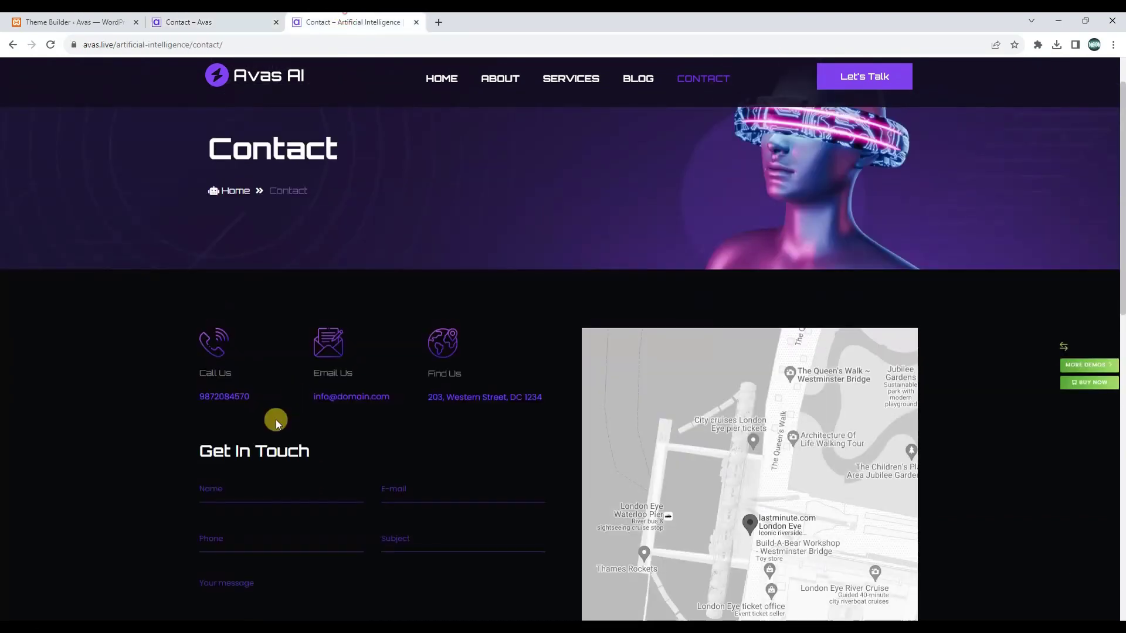
scroll(293, 433, down, 3)
key(ctrl+shift+Tab)
key(ctrl+shift+Tab)
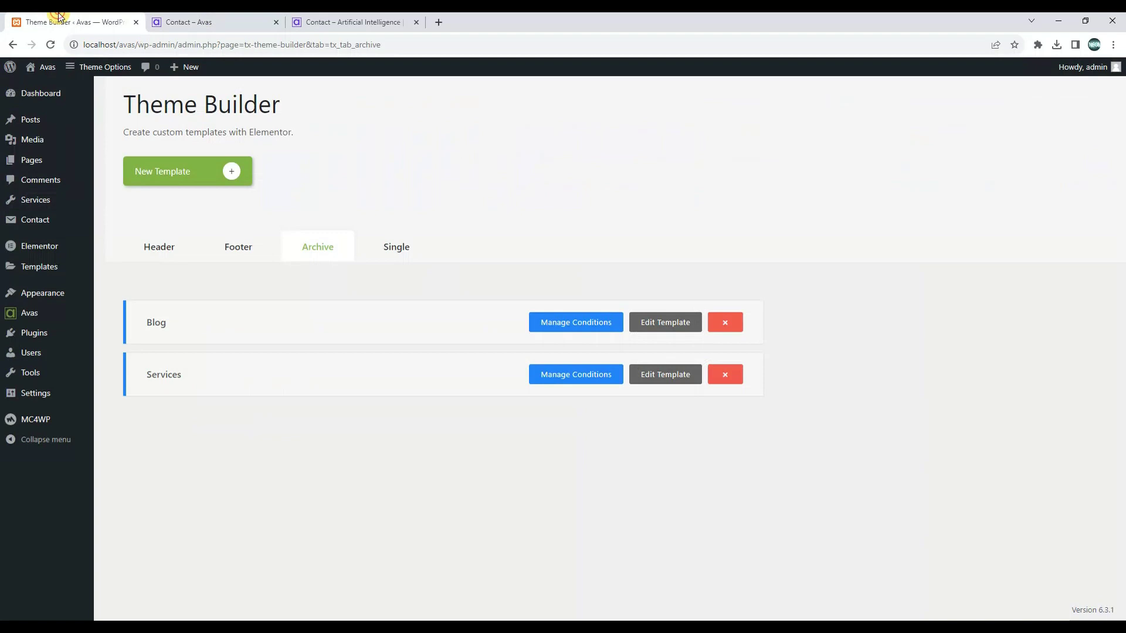
- Open the Contact page in Elementor and set its form widget to the Contact form
click(35, 161)
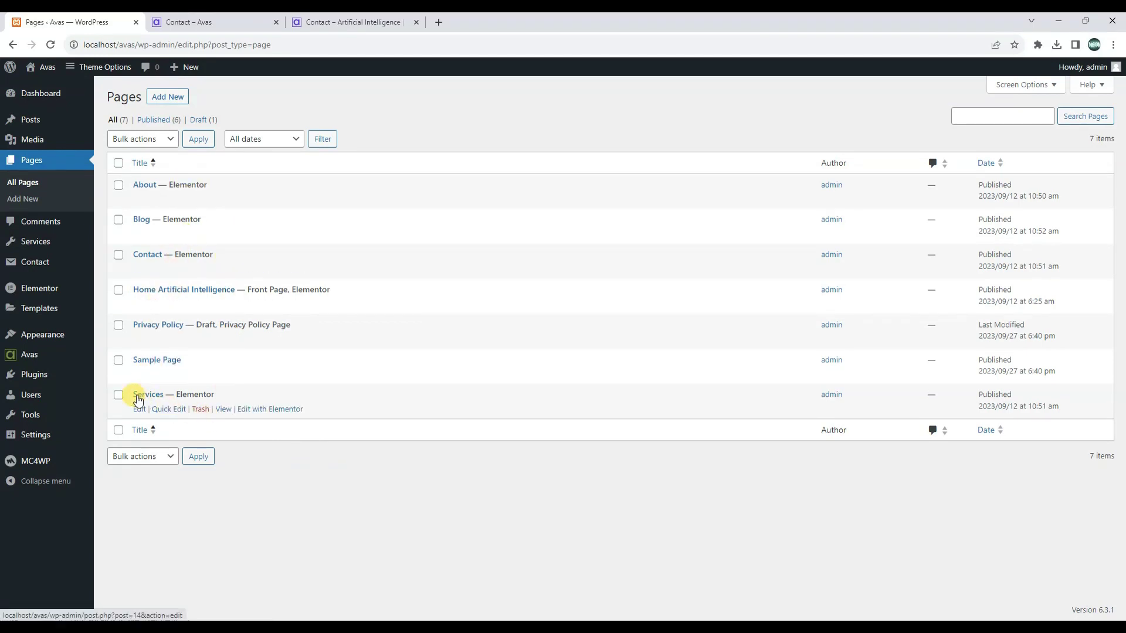
right_click(248, 268)
click(275, 274)
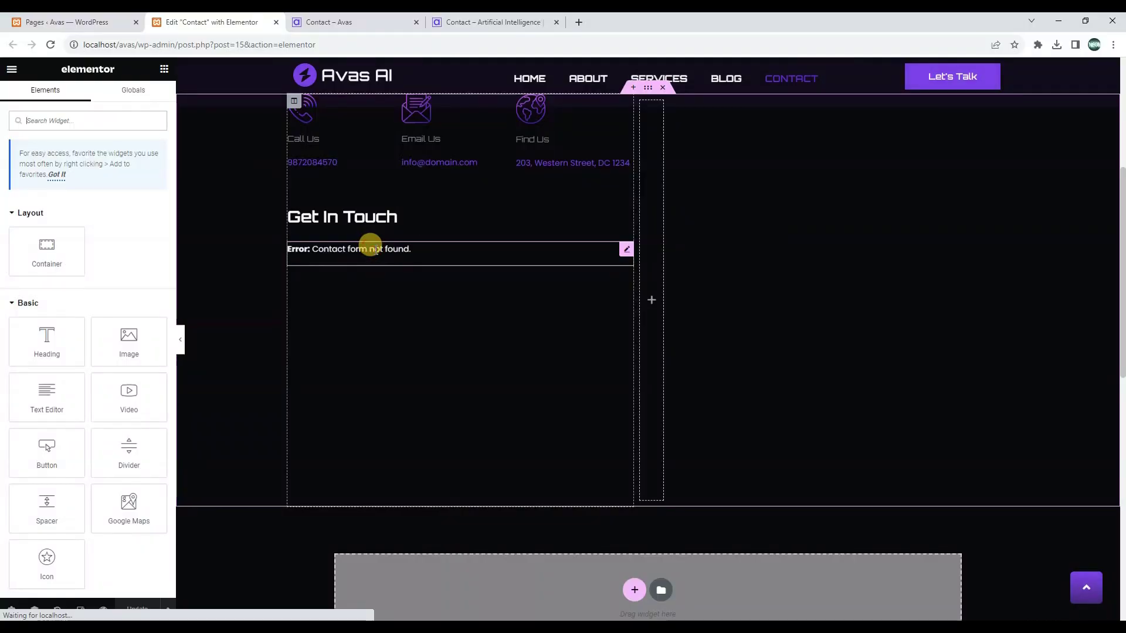
click(369, 247)
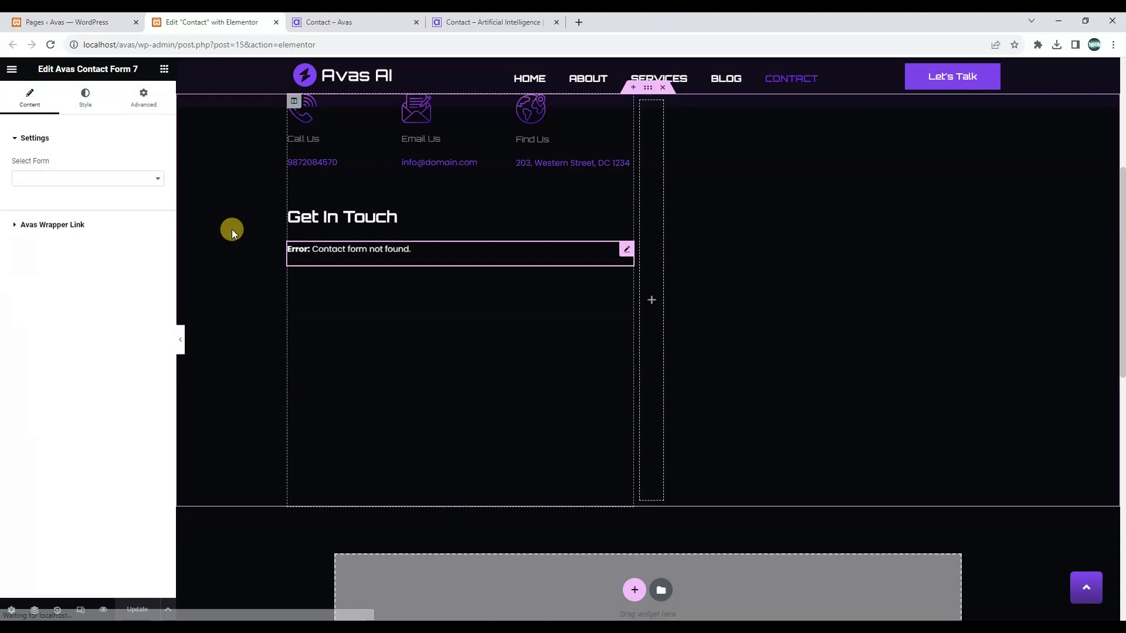
click(56, 176)
click(33, 209)
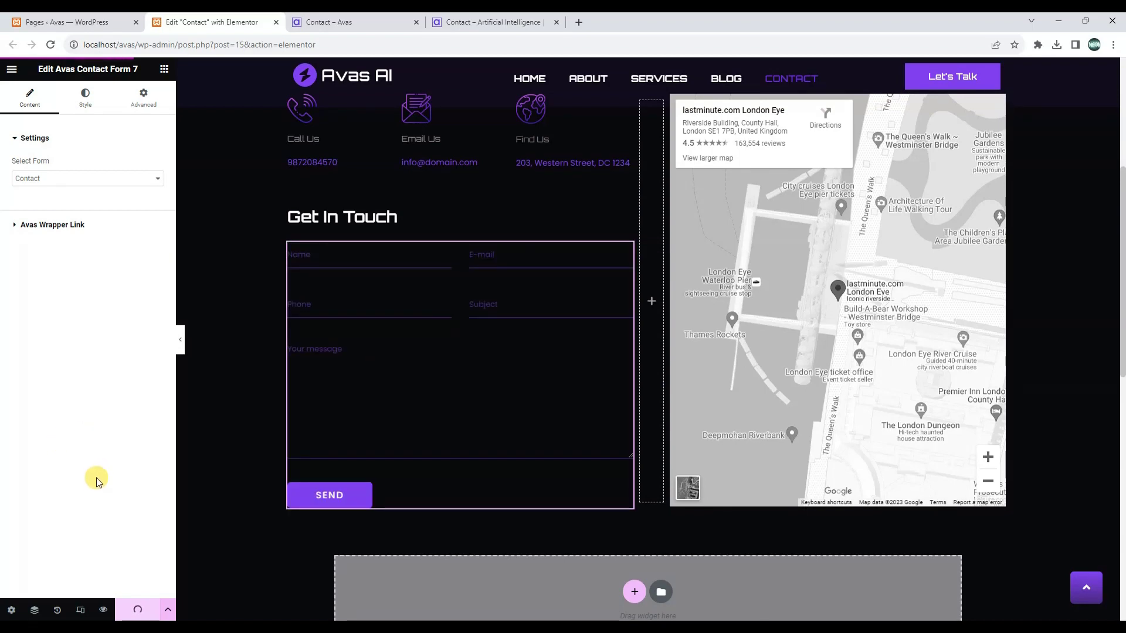
- Reload the local Contact page to confirm its form fields and SEND, then compare with the live demo
key(ctrl+Tab)
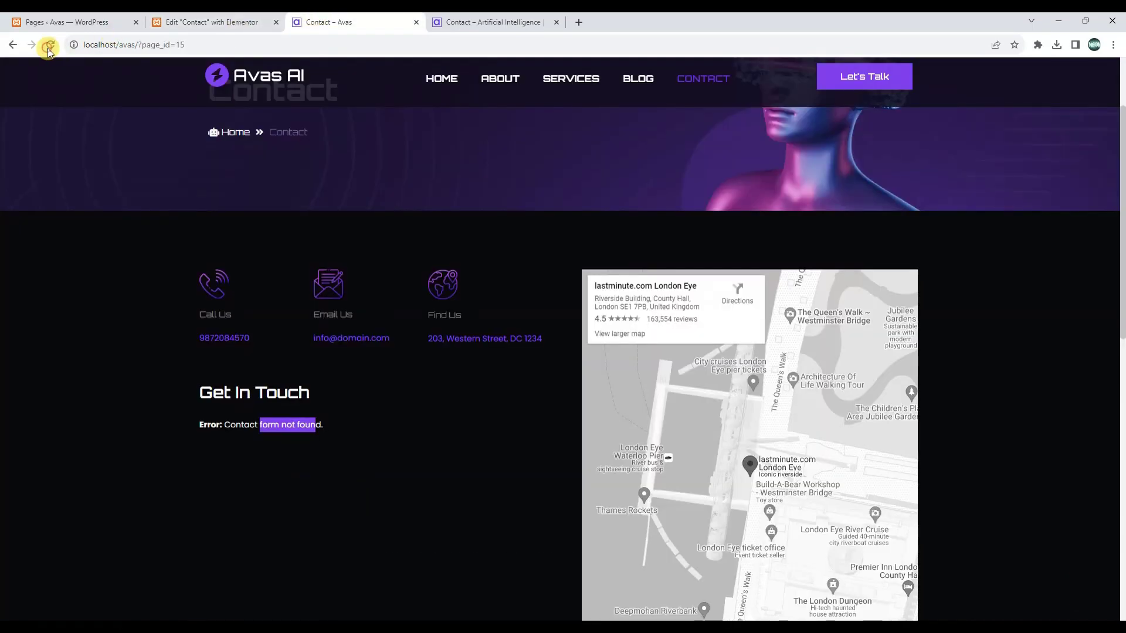
click(48, 47)
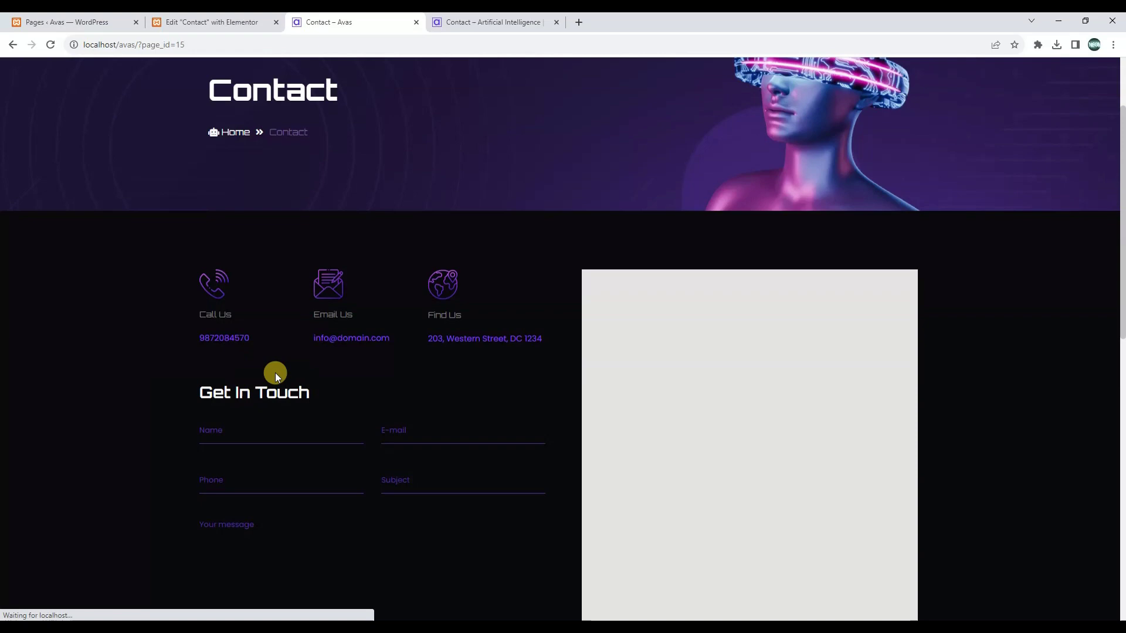
scroll(643, 427, down, 7)
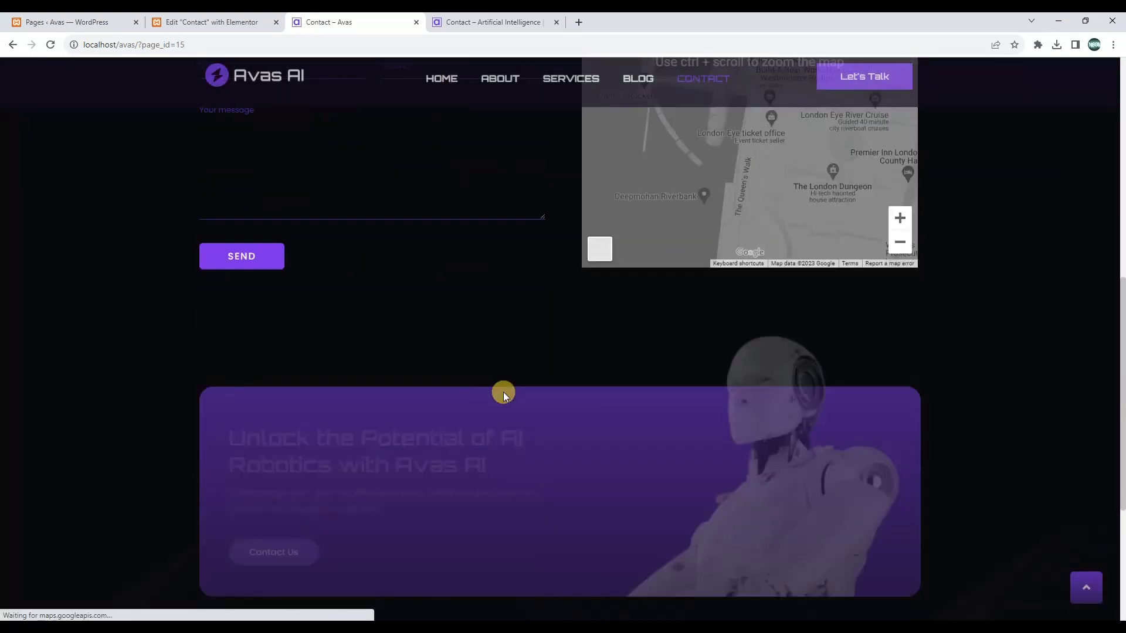
scroll(503, 392, up, 7)
click(498, 21)
scroll(495, 274, down, 1)
scroll(499, 283, up, 5)
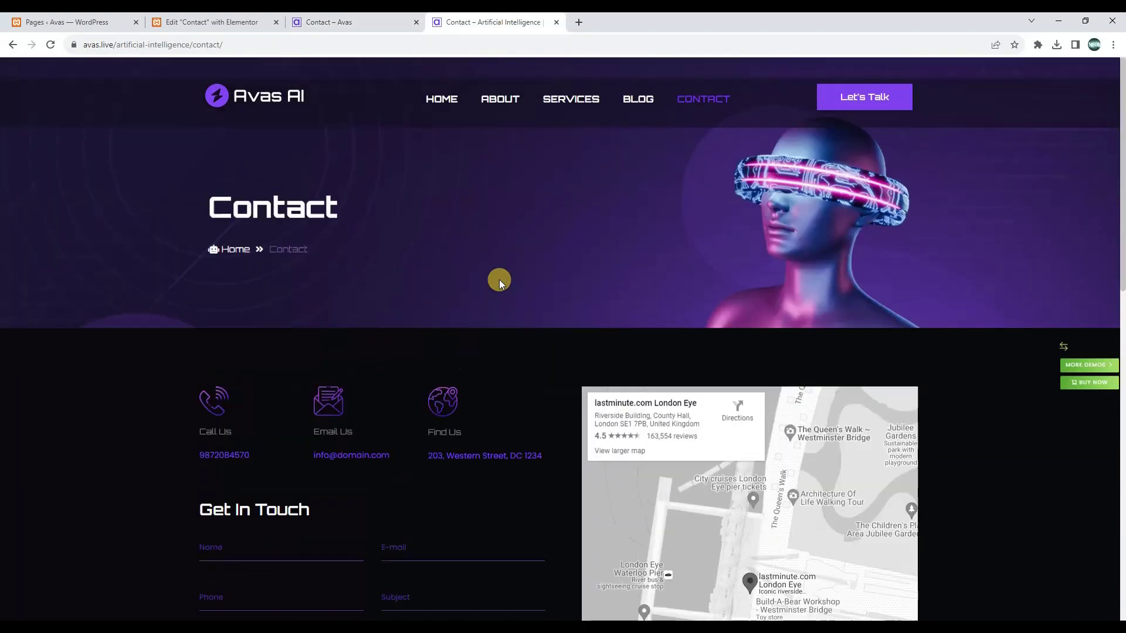